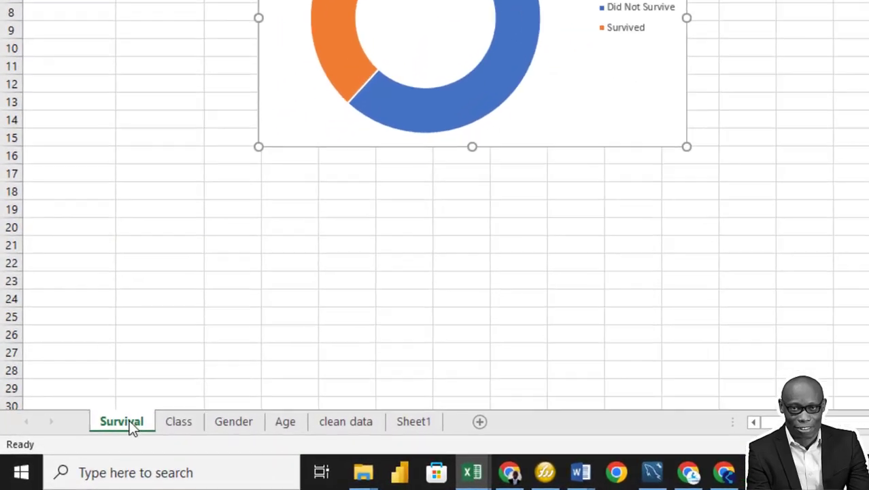
# - Insert a new blank worksheet in front of the Survival sheet
pyautogui.rightClick(92, 439)
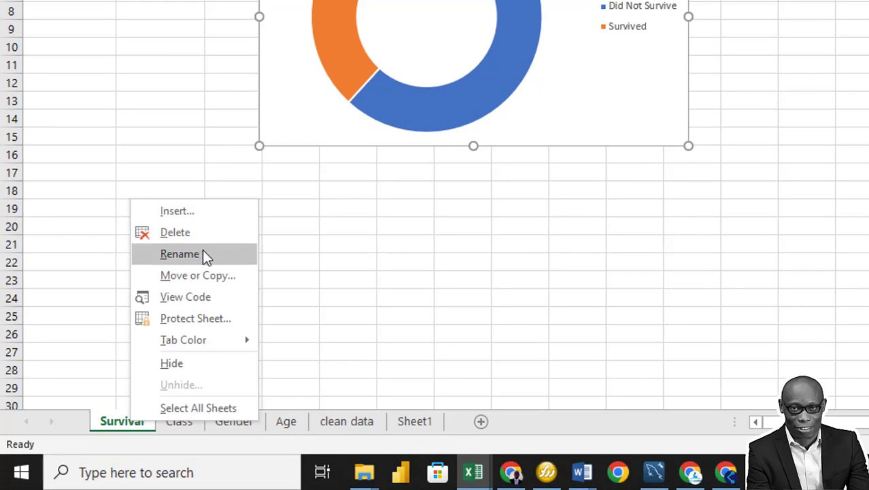
pyautogui.click(207, 214)
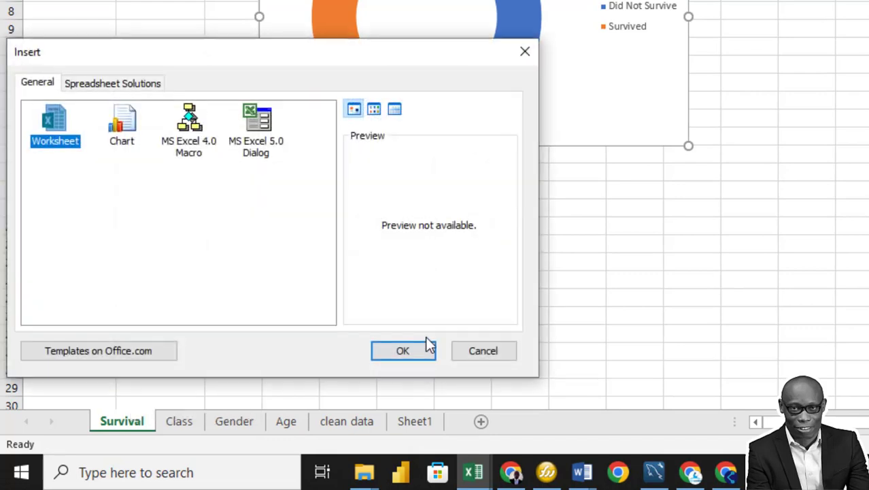
pyautogui.click(407, 349)
# - Rename the new Sheet7 to 'Dashboard'
pyautogui.rightClick(112, 416)
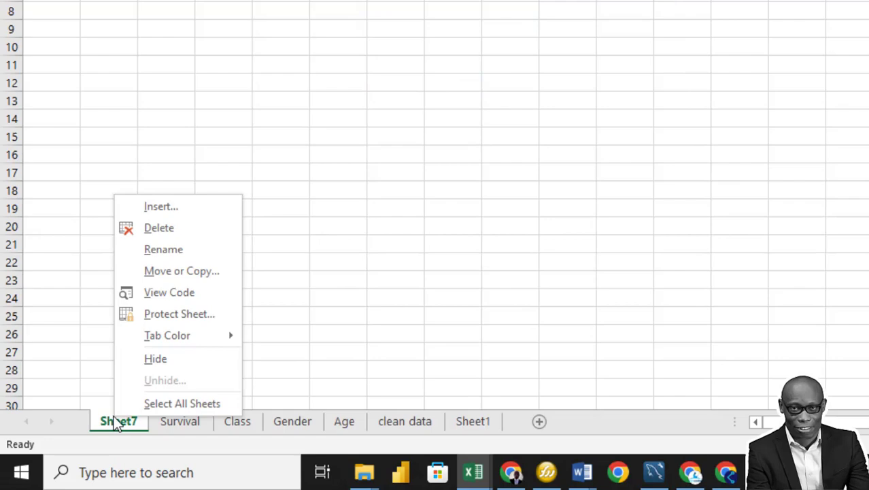
pyautogui.click(190, 251)
pyautogui.write('D')
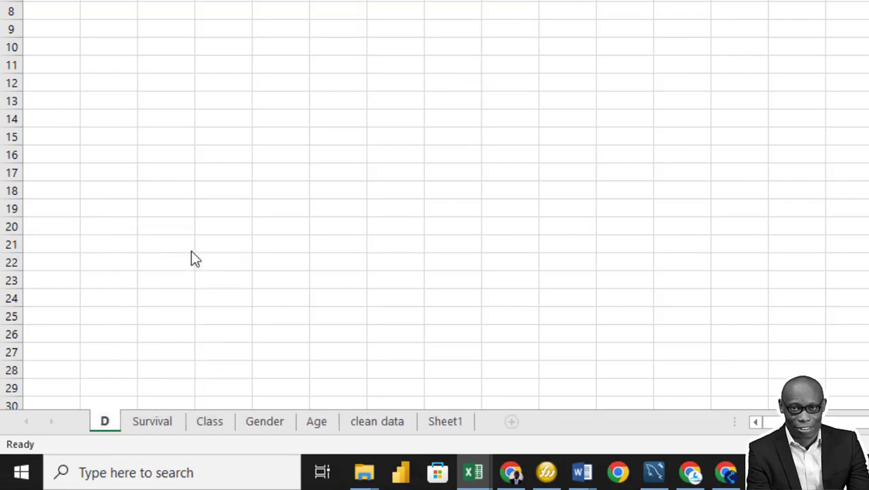
pyautogui.write('ashboard')
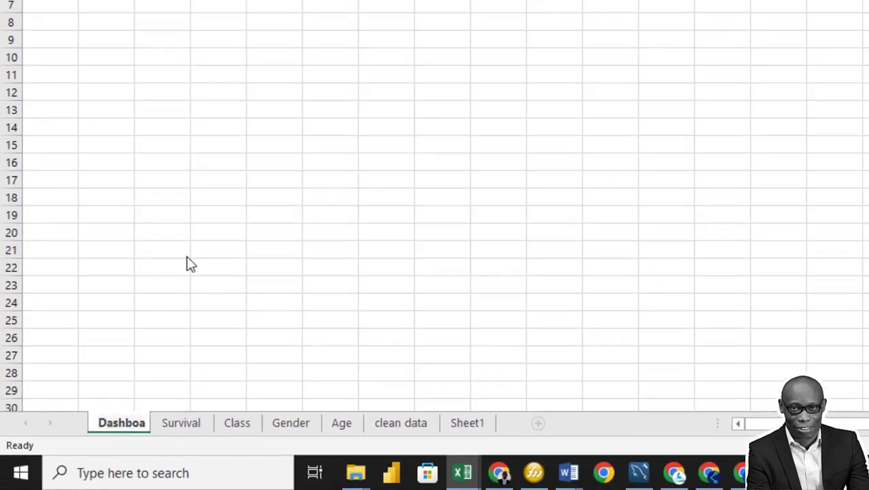
pyautogui.press('Return')
# - Uncheck Headings and Gridlines so the Dashboard sheet shows neither
pyautogui.click(309, 32)
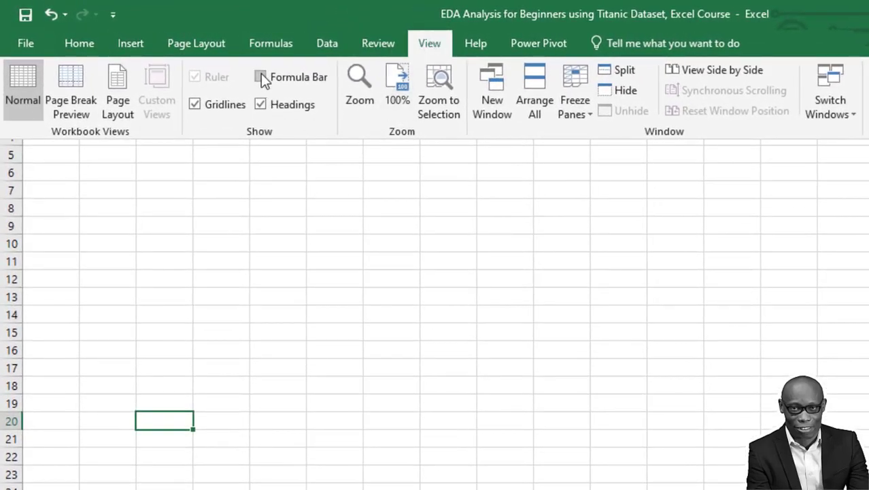
pyautogui.click(260, 104)
pyautogui.click(195, 104)
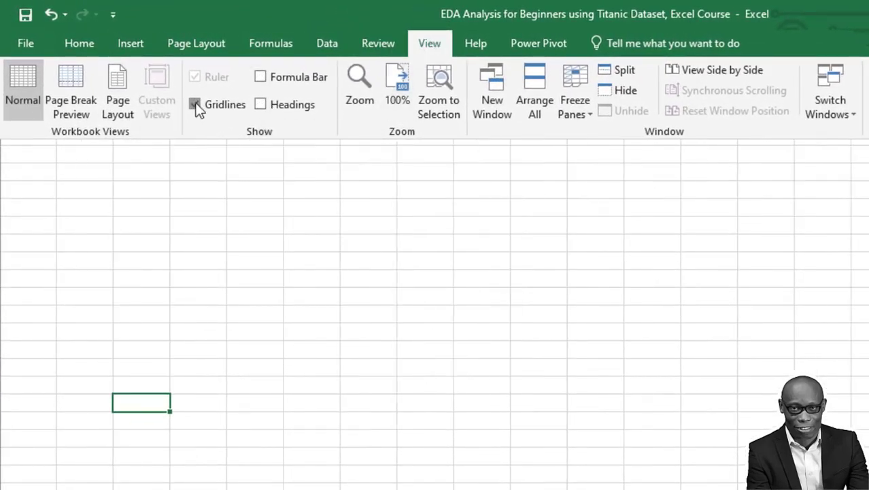
pyautogui.click(342, 296)
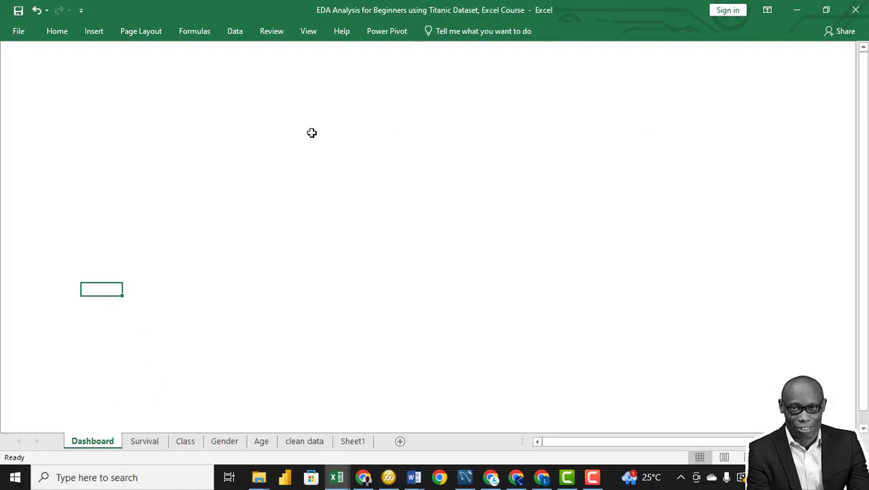
# - Fill the whole sheet with a custom RGB pink-purple colour (green 90, blue 140)
pyautogui.click(269, 99)
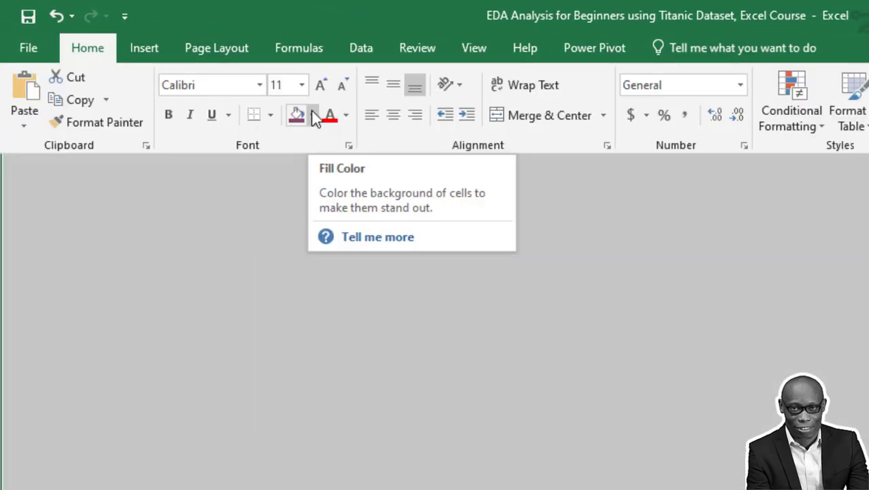
pyautogui.click(314, 116)
pyautogui.click(352, 351)
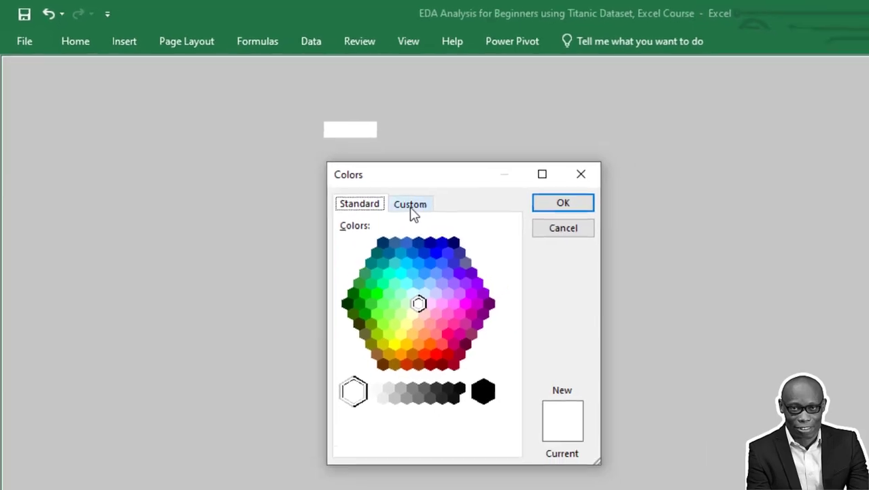
pyautogui.click(412, 208)
pyautogui.moveTo(404, 366); pyautogui.dragTo(378, 366)
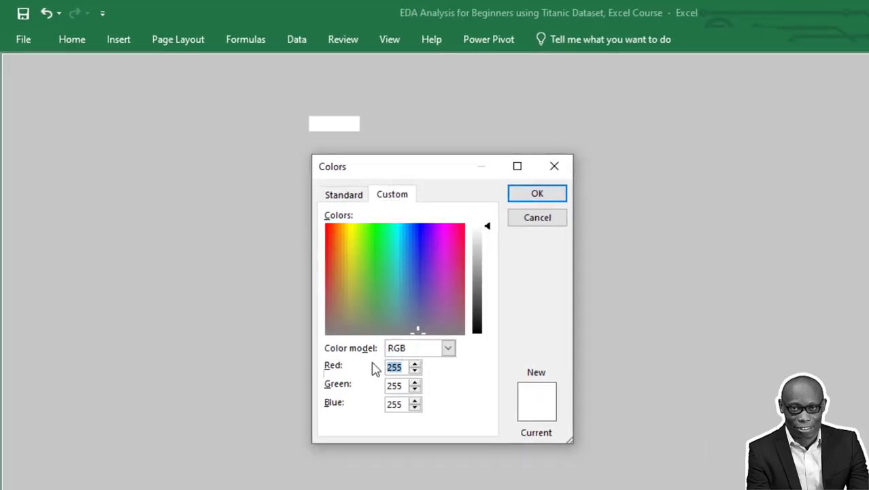
pyautogui.write('170')
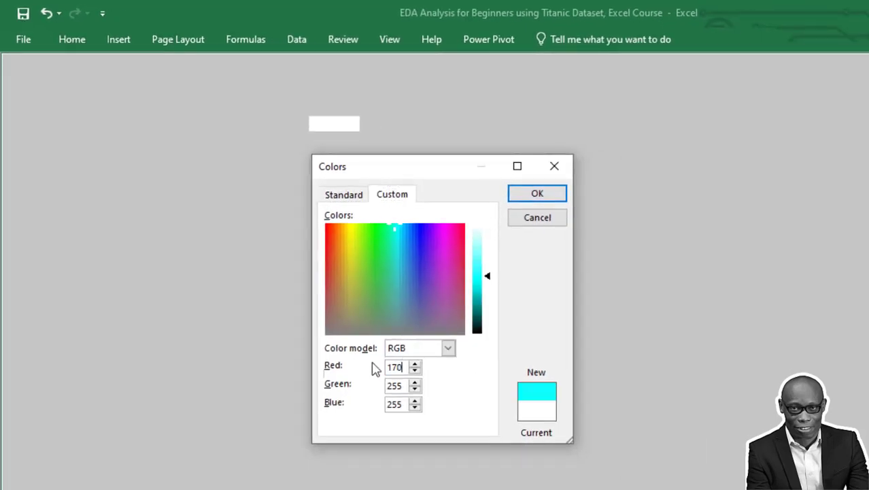
pyautogui.press('Tab')
pyautogui.write('90')
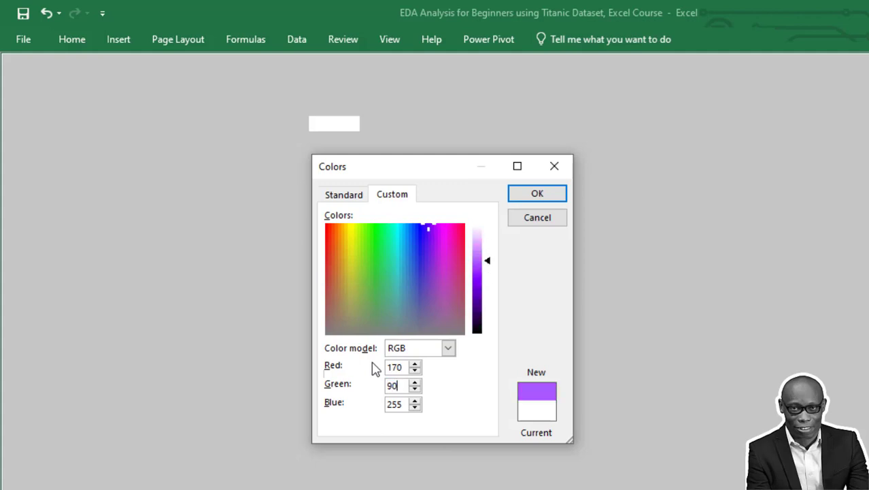
pyautogui.press('Tab')
pyautogui.write('1')
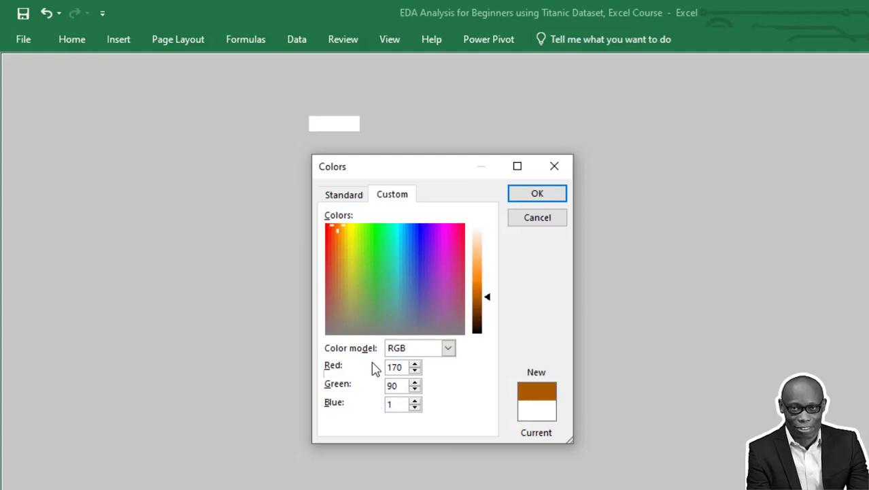
pyautogui.write('40')
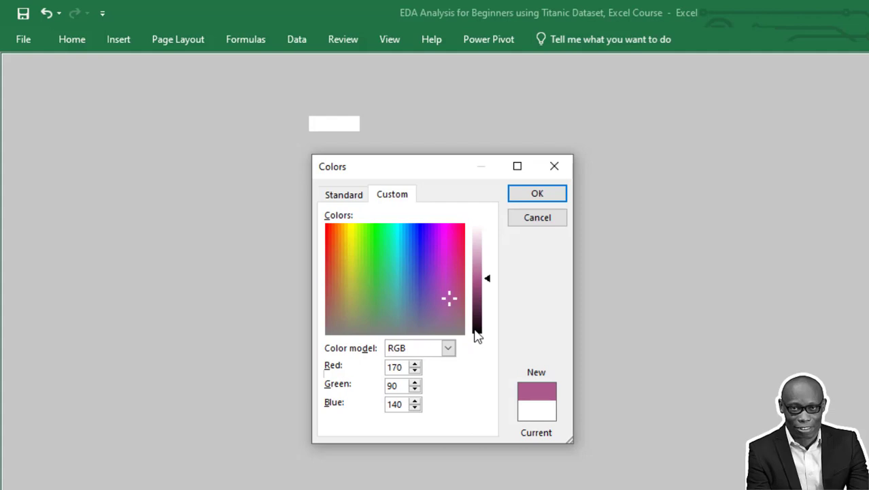
pyautogui.press('Return')
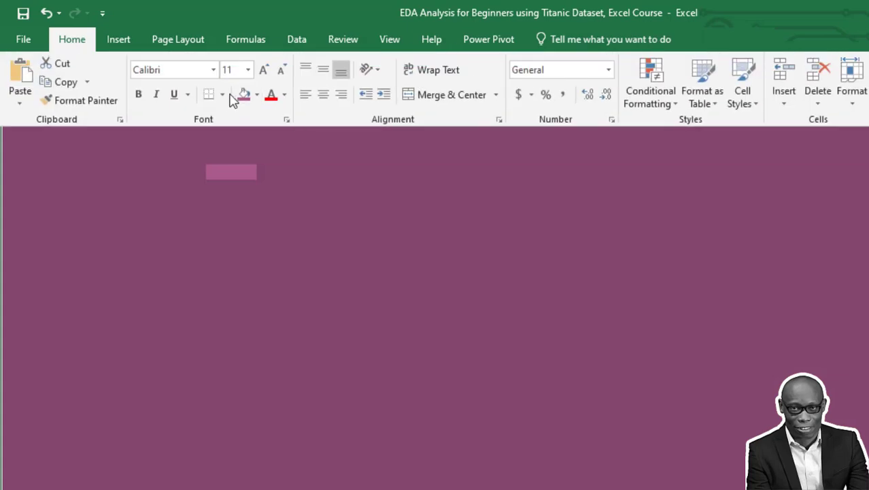
# - Darken the custom fill colour to RGB 147, 75, 120
pyautogui.click(256, 96)
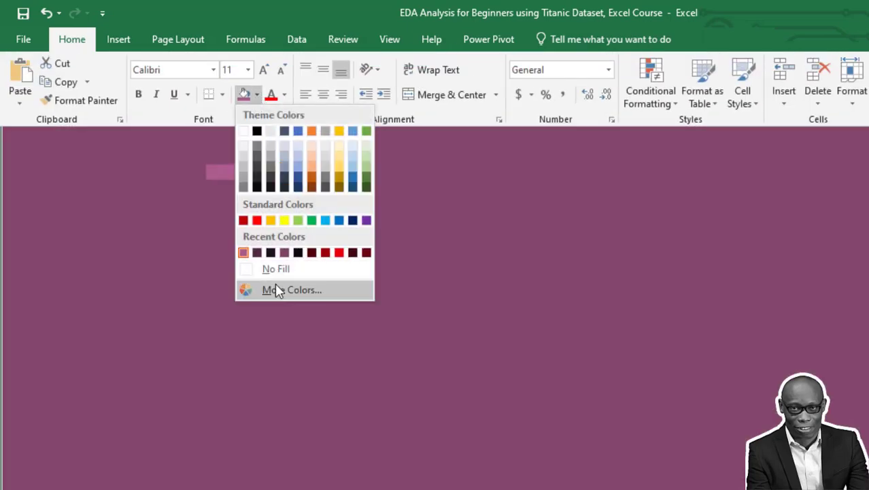
pyautogui.click(278, 290)
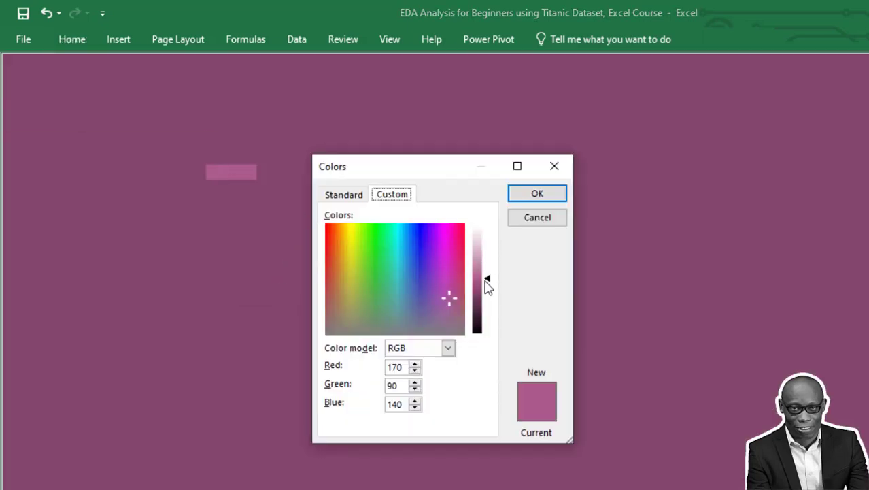
pyautogui.moveTo(492, 283); pyautogui.dragTo(492, 293)
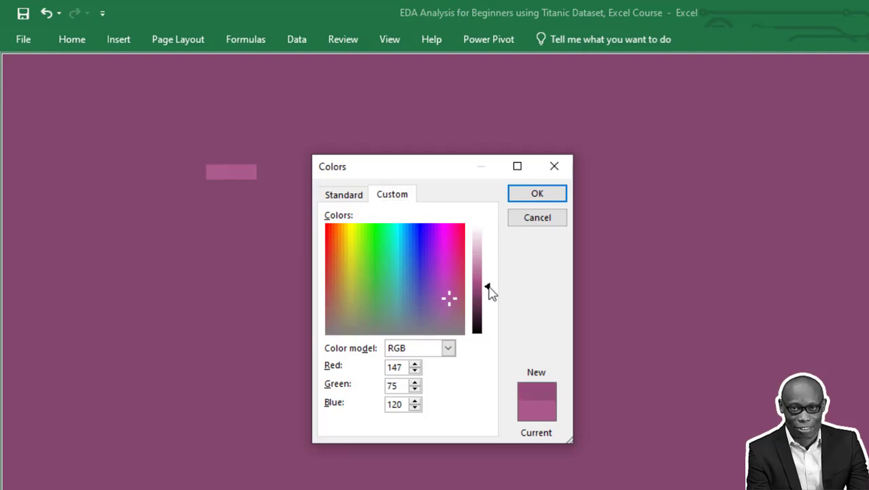
# - Apply the darker purple fill and draw a rounded rectangle on the sheet
pyautogui.click(535, 193)
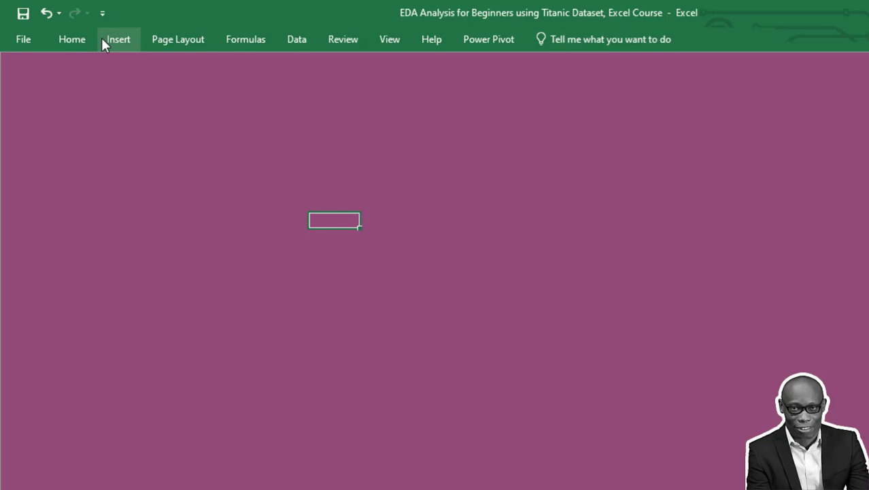
pyautogui.click(120, 40)
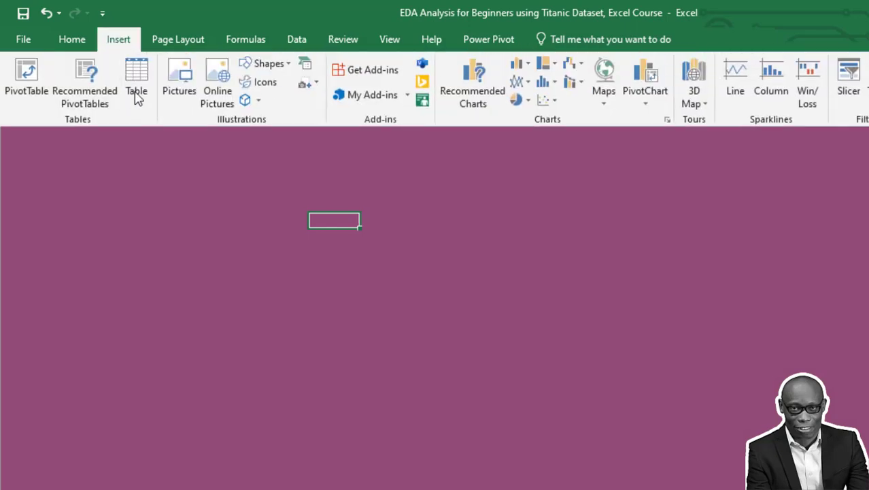
pyautogui.click(288, 64)
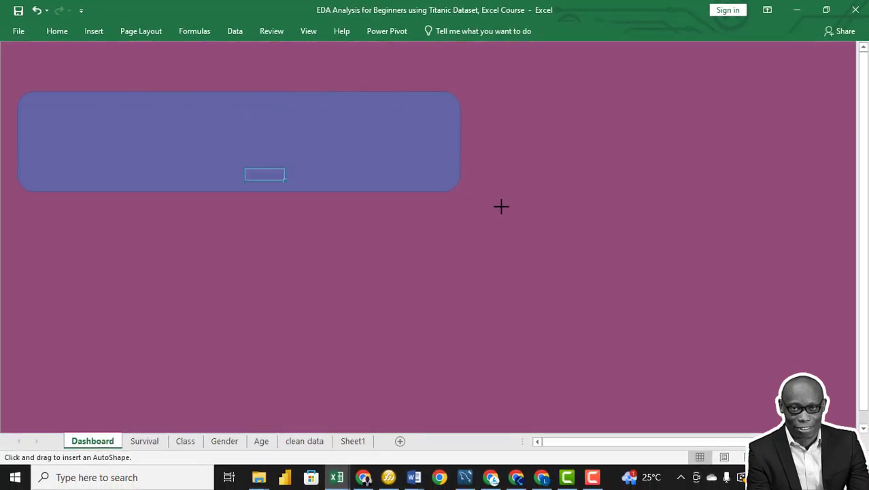
pyautogui.moveTo(638, 273); pyautogui.dragTo(697, 370)
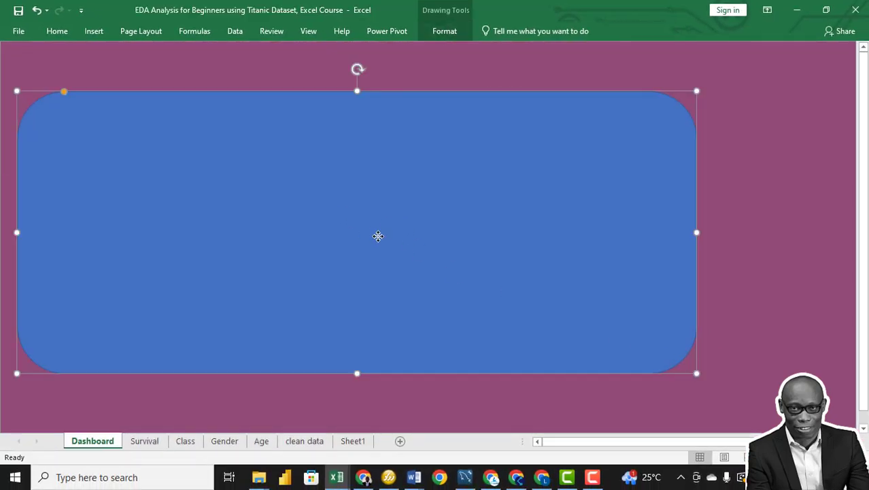
pyautogui.moveTo(378, 234); pyautogui.dragTo(477, 269)
# - Enlarge the rectangle across the sheet, reduce its corner rounding, and position it with even margins
pyautogui.moveTo(172, 147); pyautogui.dragTo(5, 87)
pyautogui.moveTo(61, 89); pyautogui.dragTo(26, 88)
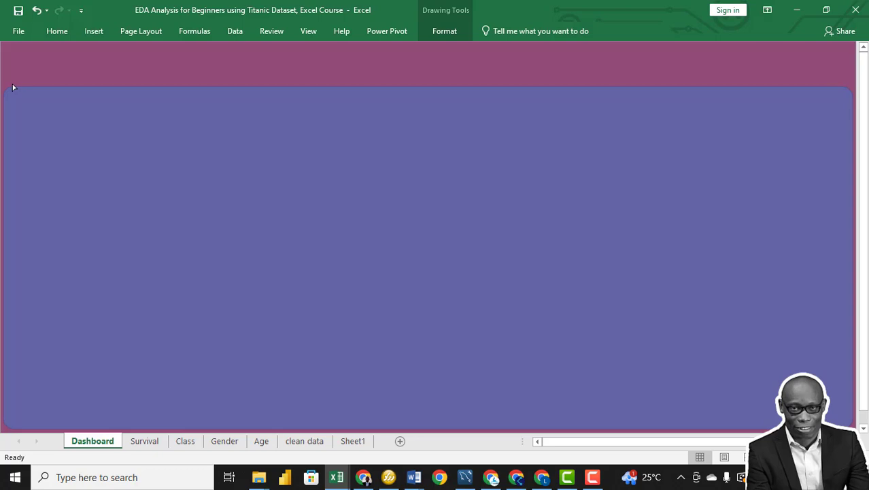
pyautogui.moveTo(13, 87); pyautogui.dragTo(13, 87)
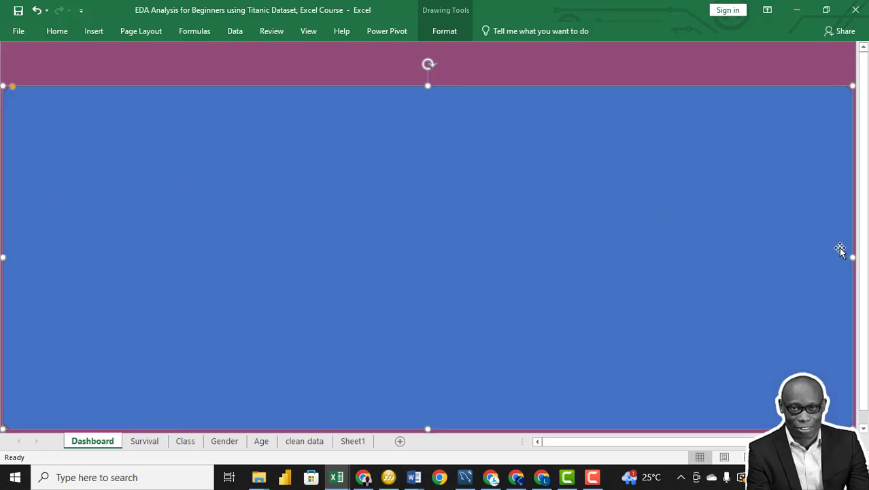
pyautogui.moveTo(850, 257); pyautogui.dragTo(808, 256)
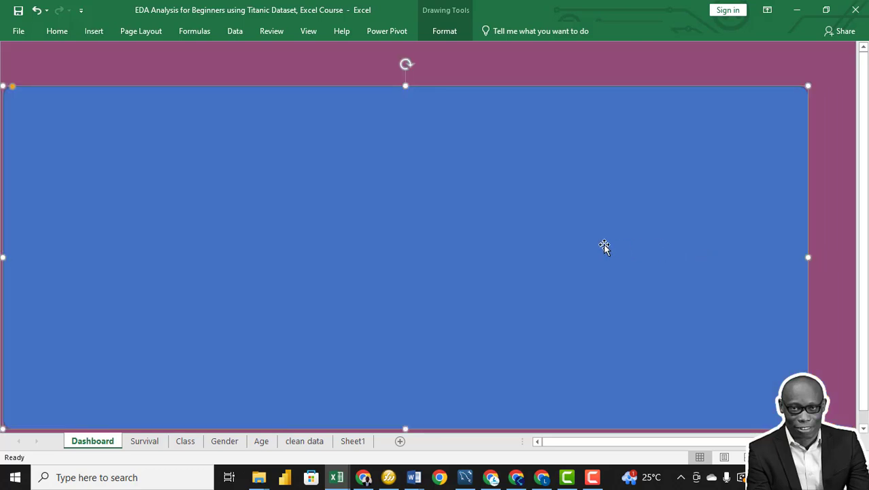
pyautogui.moveTo(405, 423); pyautogui.dragTo(404, 410)
pyautogui.moveTo(283, 297); pyautogui.dragTo(302, 297)
# - Open the Format Shape Fill options for the large blue panel
pyautogui.click(57, 31)
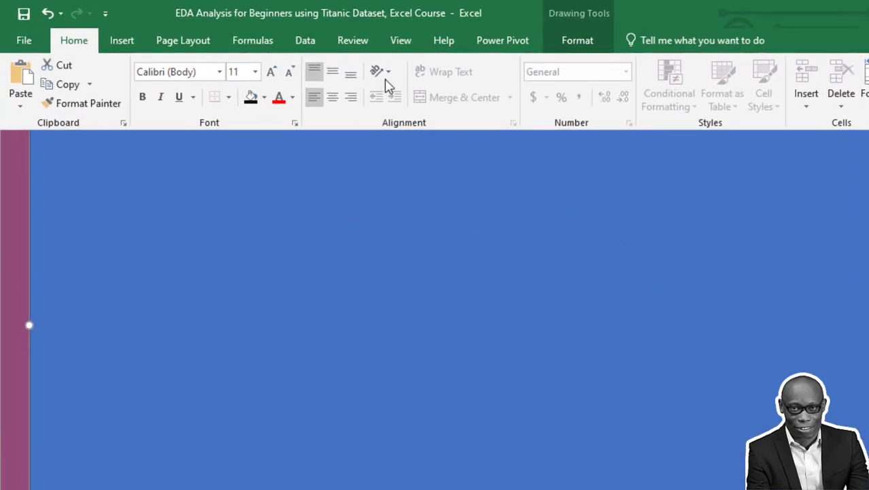
pyautogui.click(571, 42)
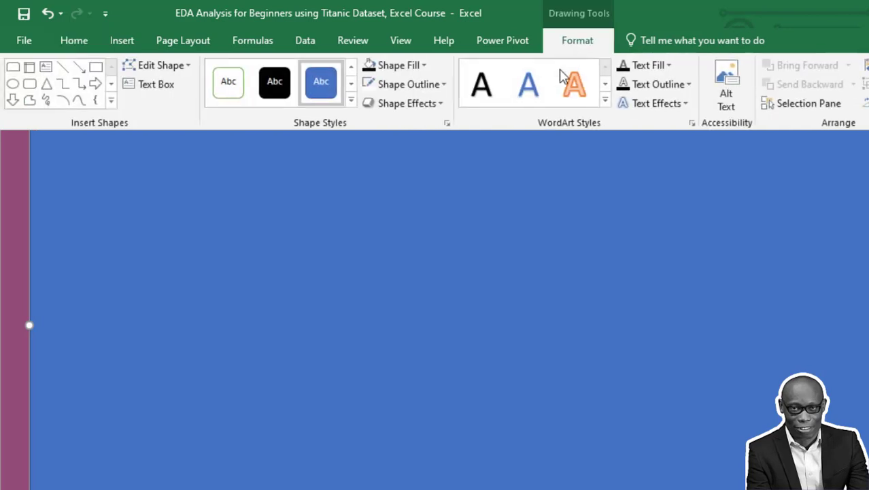
pyautogui.click(425, 66)
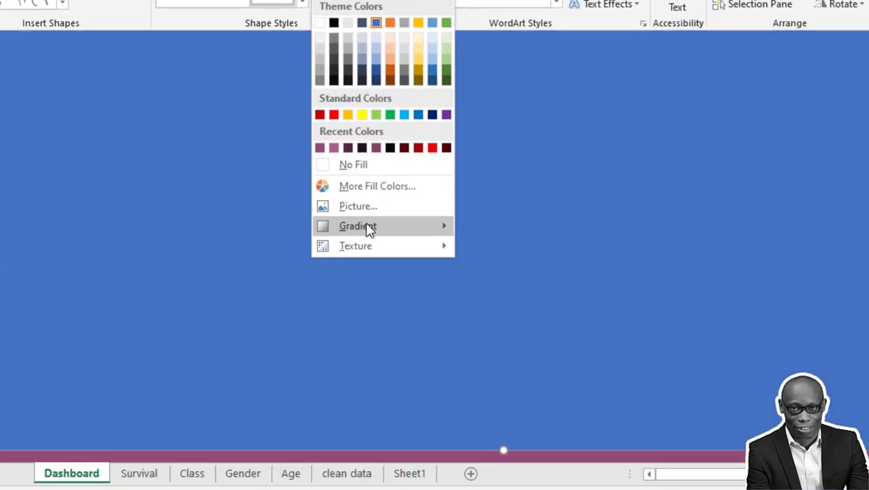
pyautogui.moveTo(472, 325)
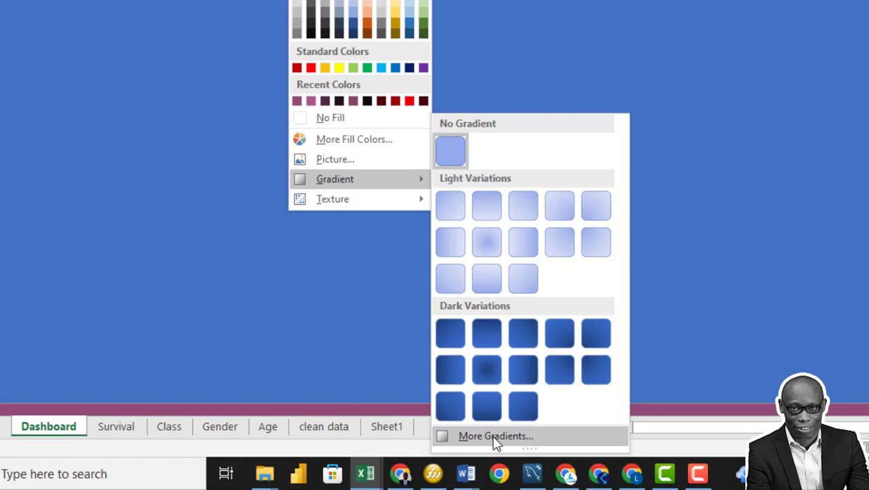
pyautogui.click(496, 437)
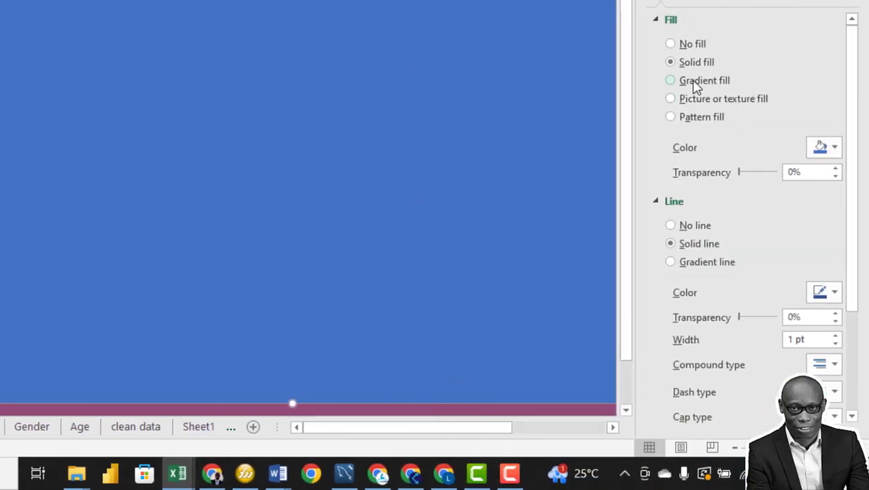
# - Give the panel a Linear gradient fill with direction Linear Right (0°)
pyautogui.click(671, 81)
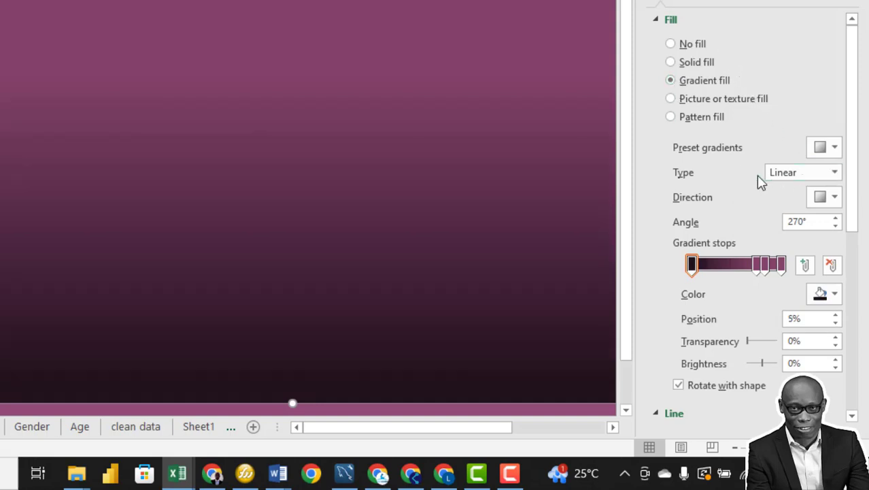
pyautogui.click(835, 173)
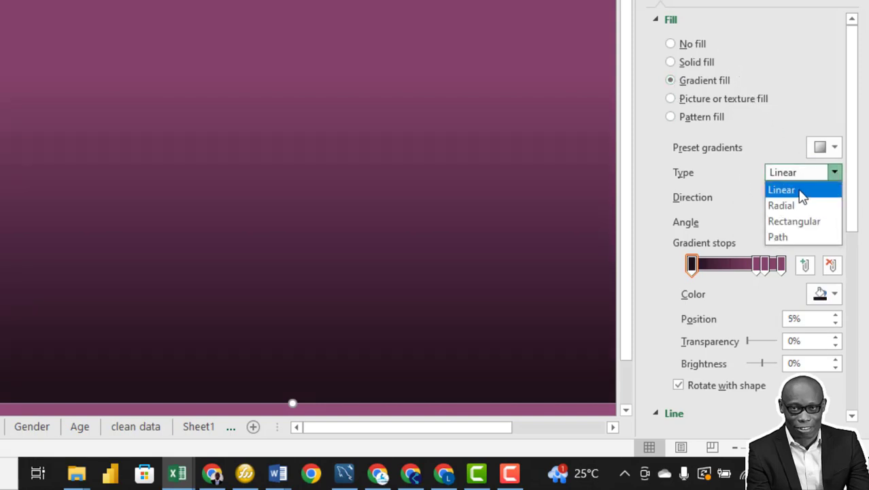
pyautogui.click(799, 193)
pyautogui.click(835, 197)
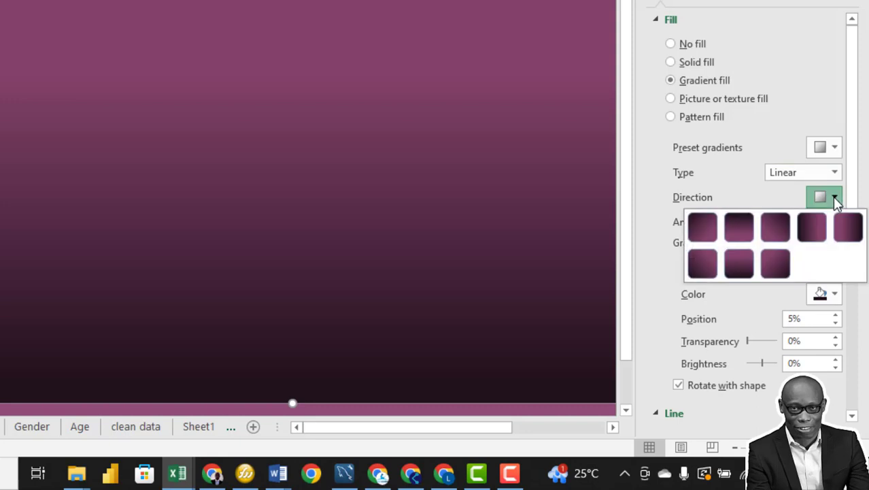
pyautogui.click(810, 232)
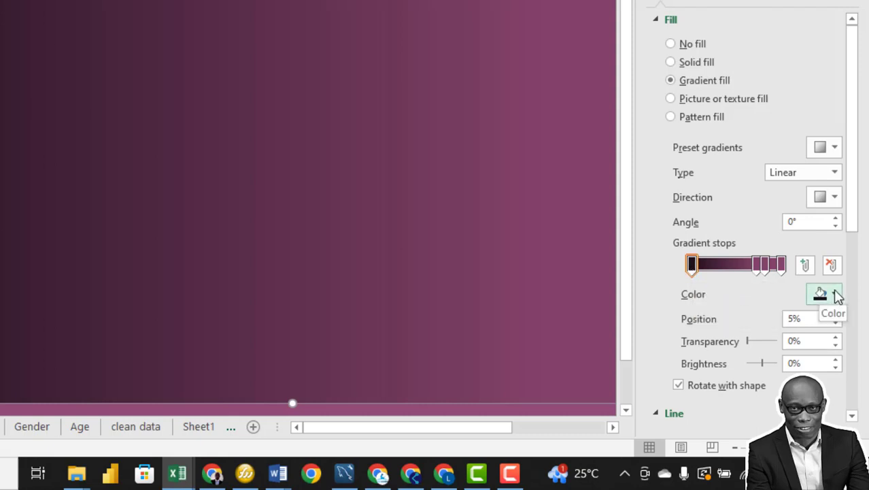
# - Set the first gradient stop to a dark plum custom colour, RGB 48, 24, 39
pyautogui.click(692, 264)
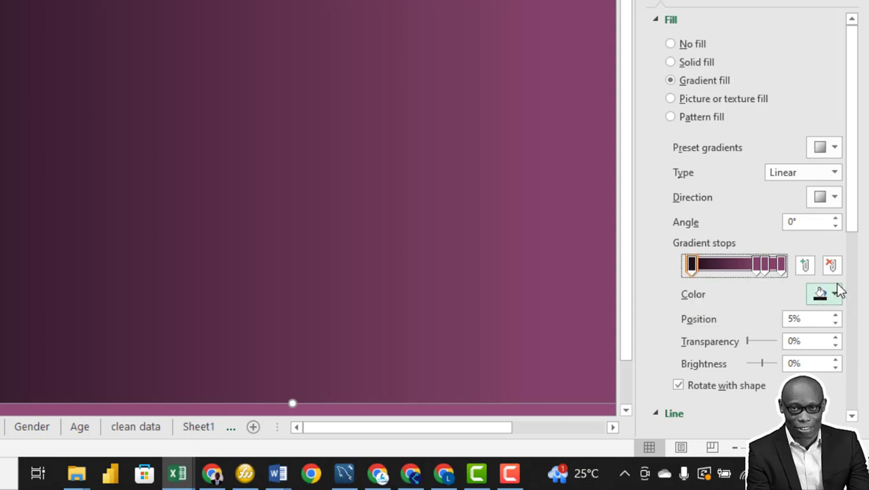
pyautogui.click(835, 294)
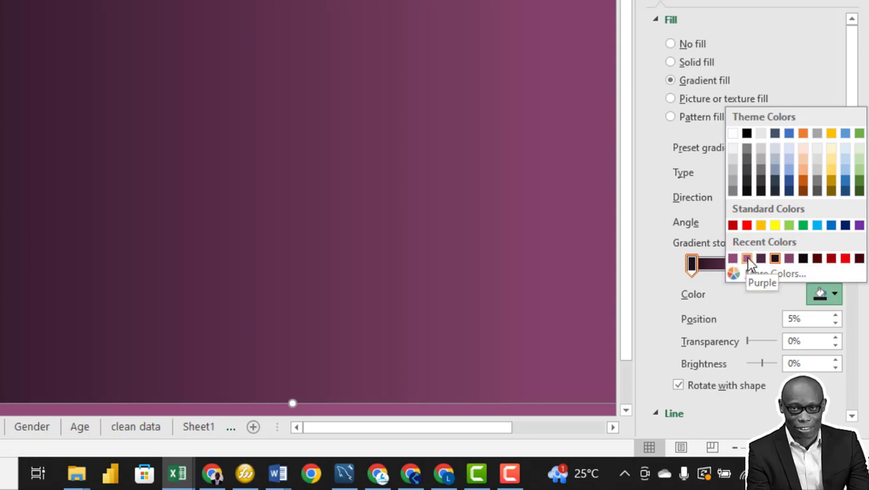
pyautogui.click(747, 260)
pyautogui.click(835, 294)
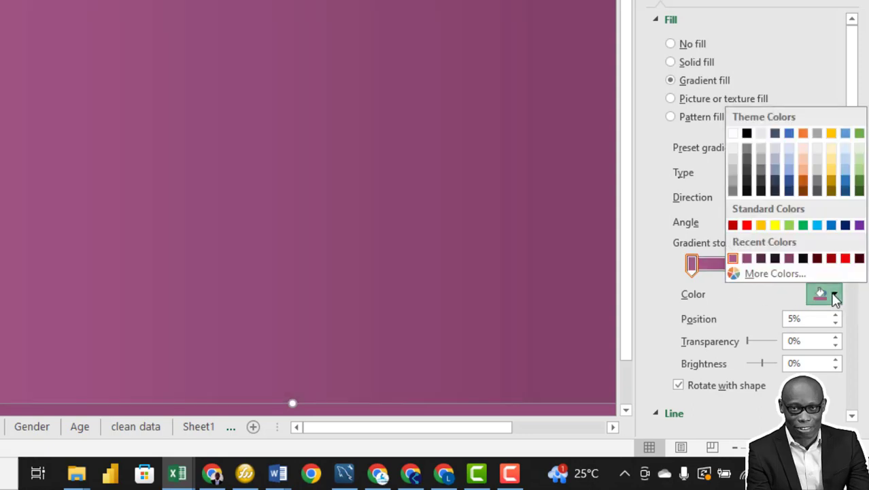
pyautogui.click(773, 273)
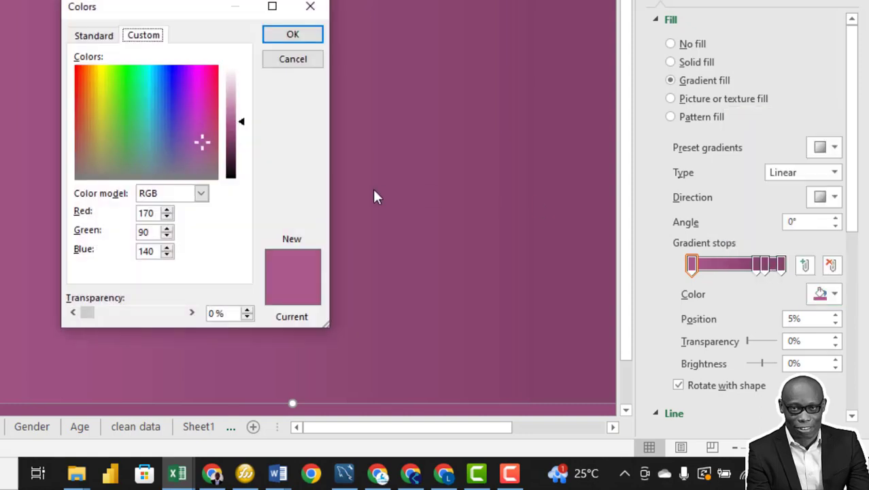
pyautogui.moveTo(241, 119); pyautogui.dragTo(240, 167)
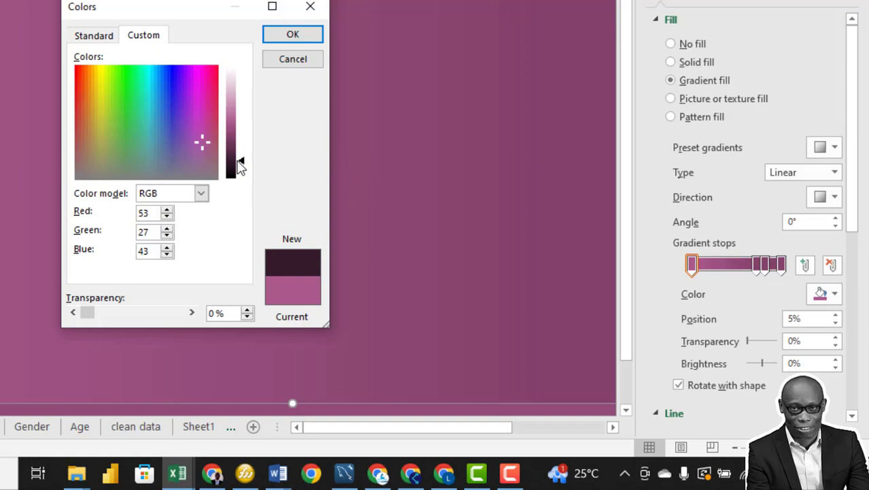
pyautogui.moveTo(240, 167); pyautogui.dragTo(240, 169)
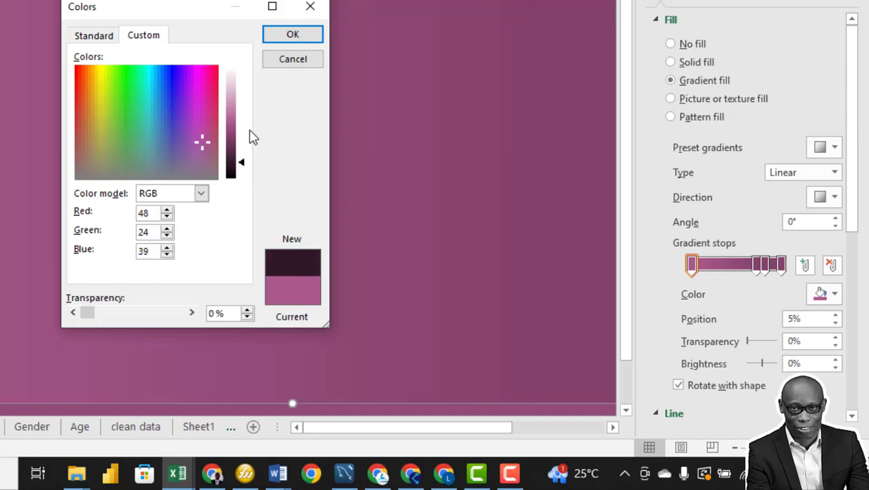
pyautogui.click(286, 38)
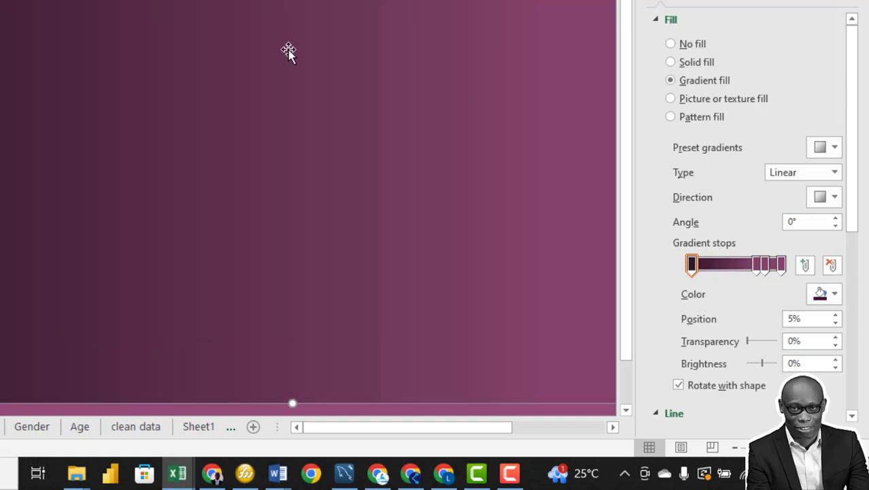
# - Recolour the 74% stop to purple and drag the second dark stop further right
pyautogui.click(755, 263)
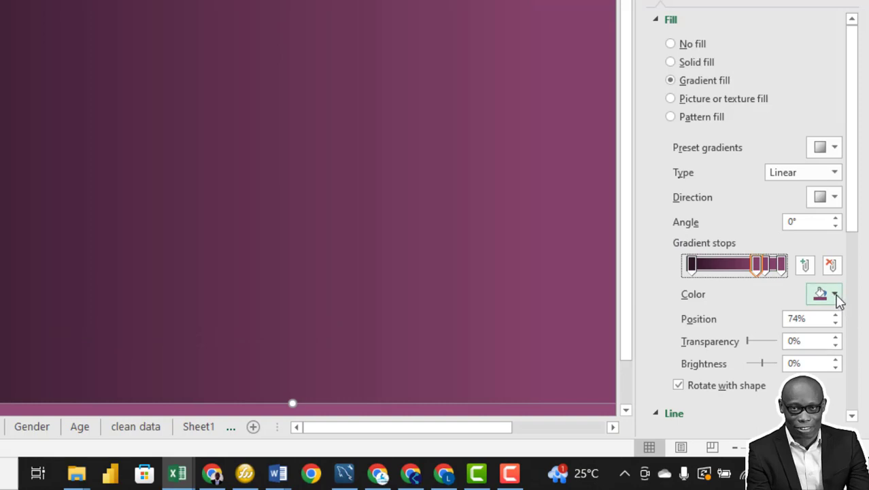
pyautogui.click(835, 296)
pyautogui.click(733, 259)
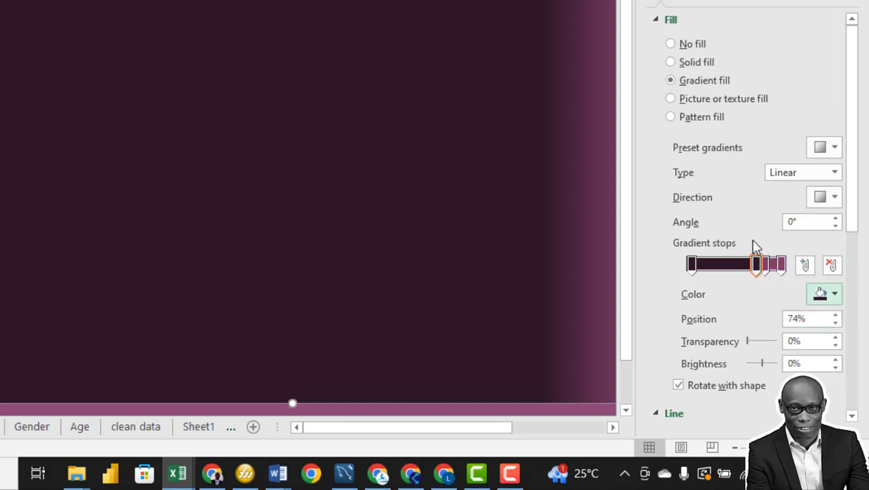
pyautogui.click(756, 264)
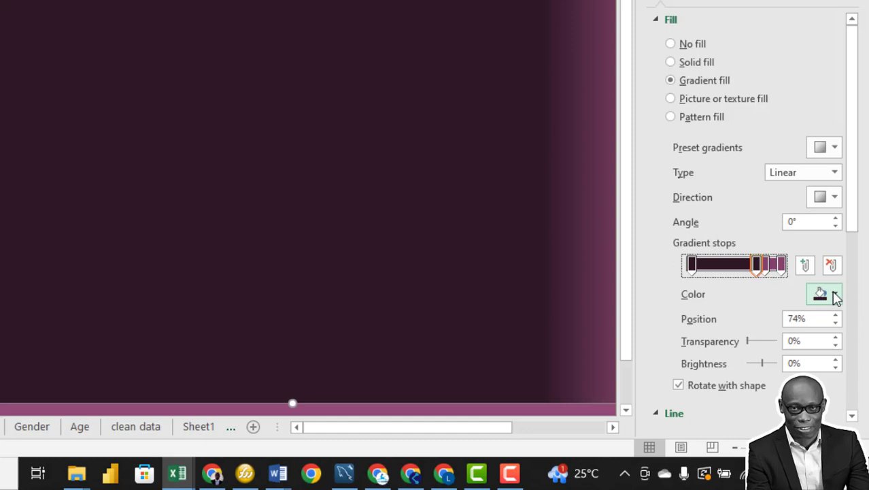
pyautogui.click(834, 294)
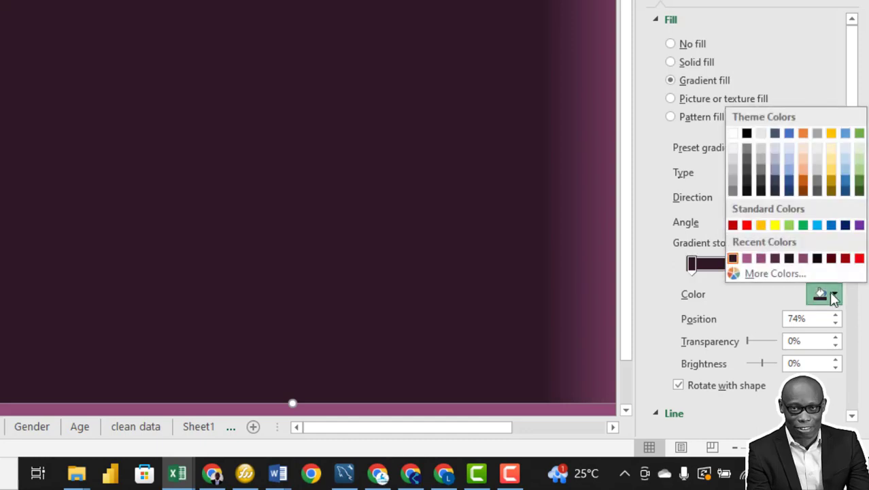
pyautogui.click(760, 258)
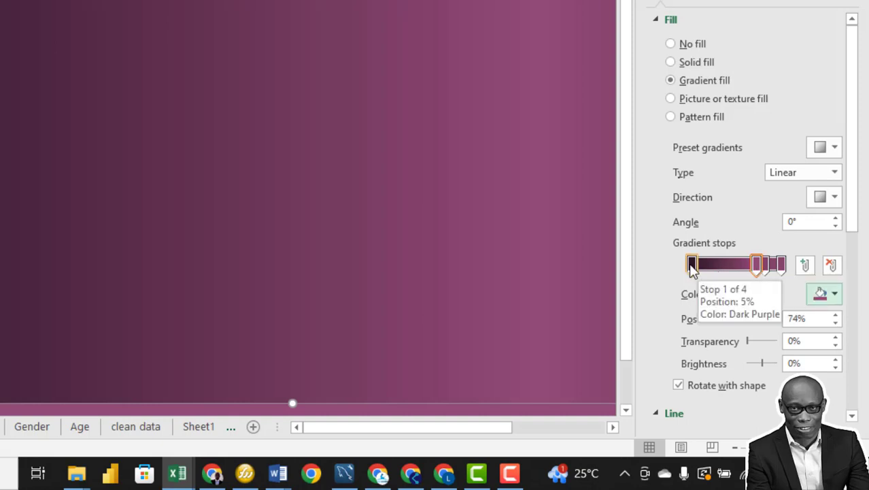
pyautogui.moveTo(694, 264); pyautogui.dragTo(708, 272)
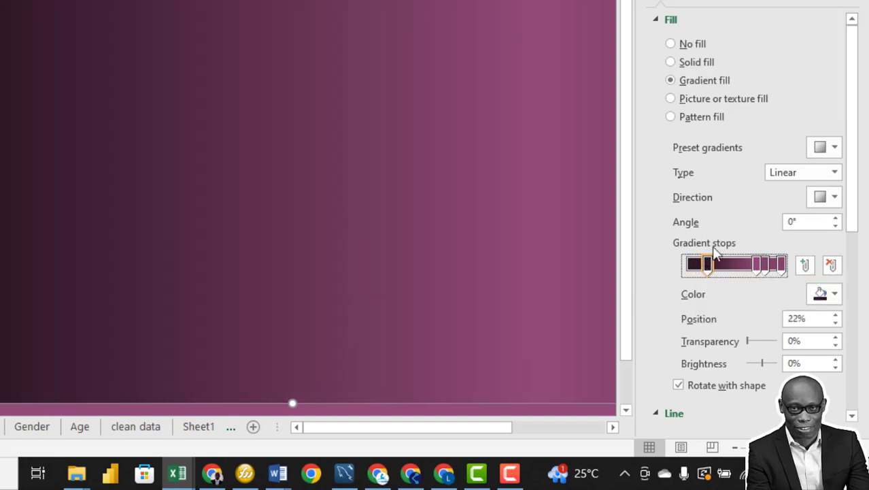
# - Set the 83% and 100% gradient stops to purple shades from Recent Colors
pyautogui.click(766, 270)
pyautogui.click(835, 294)
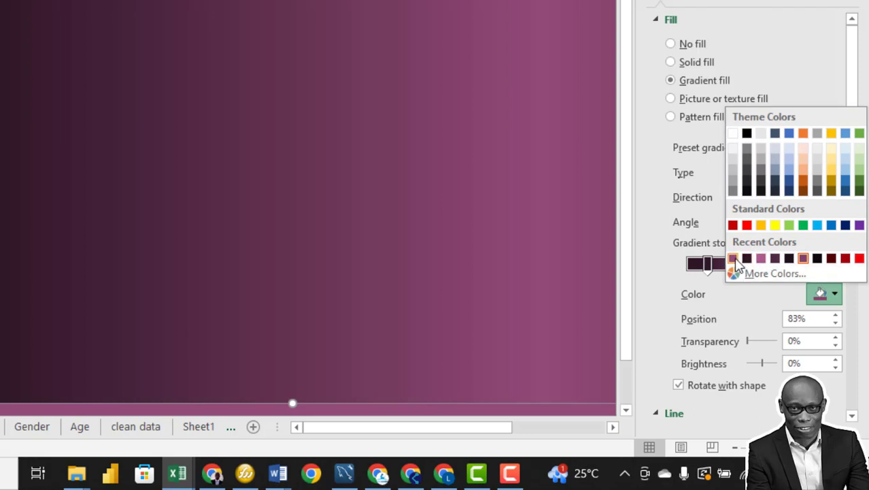
pyautogui.click(733, 259)
pyautogui.click(782, 269)
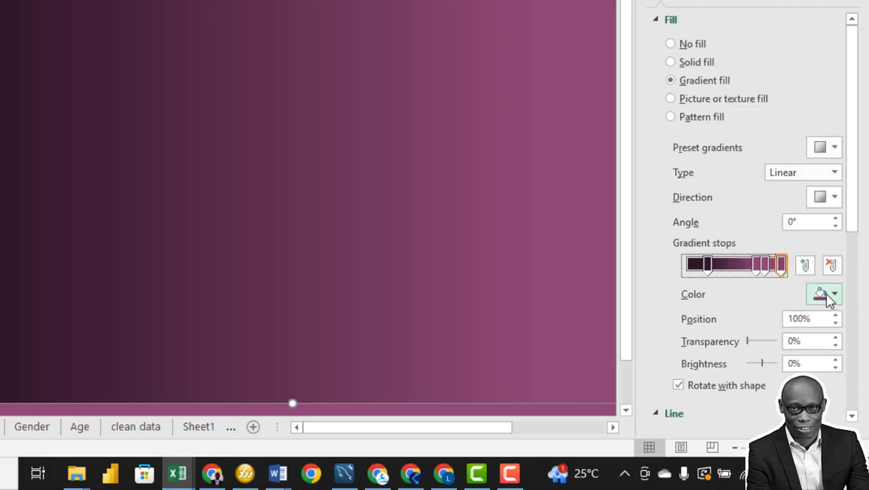
pyautogui.click(835, 293)
pyautogui.click(733, 258)
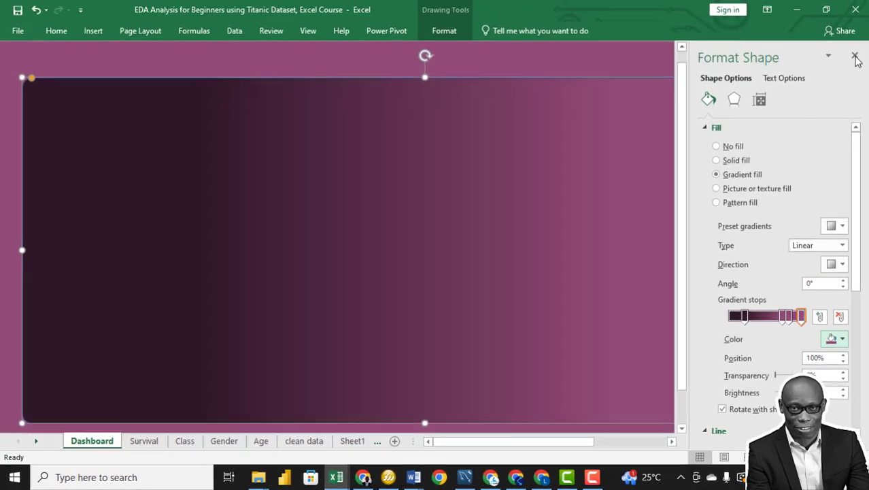
# - Give the large gradient panel a pink outline from Recent Colors
pyautogui.click(855, 56)
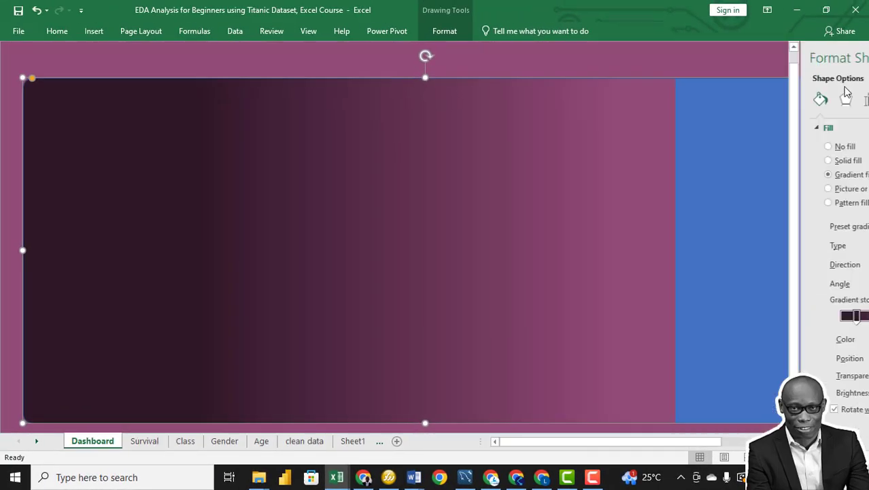
pyautogui.click(765, 61)
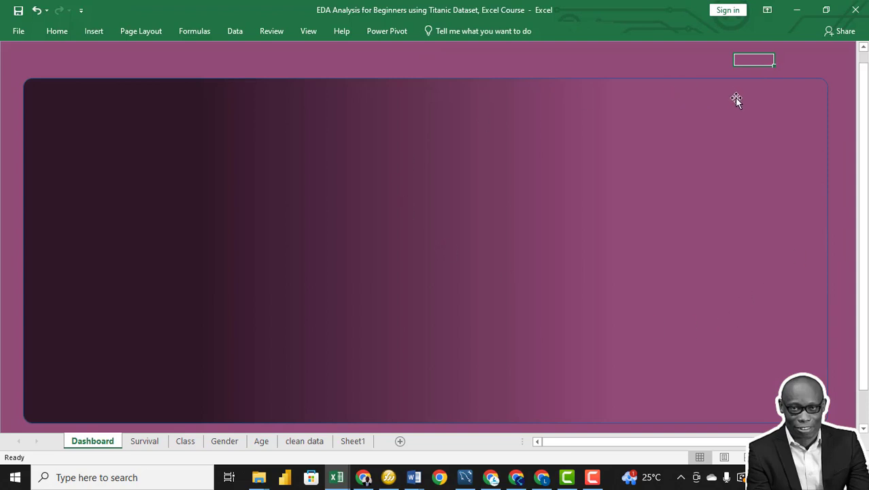
pyautogui.click(786, 109)
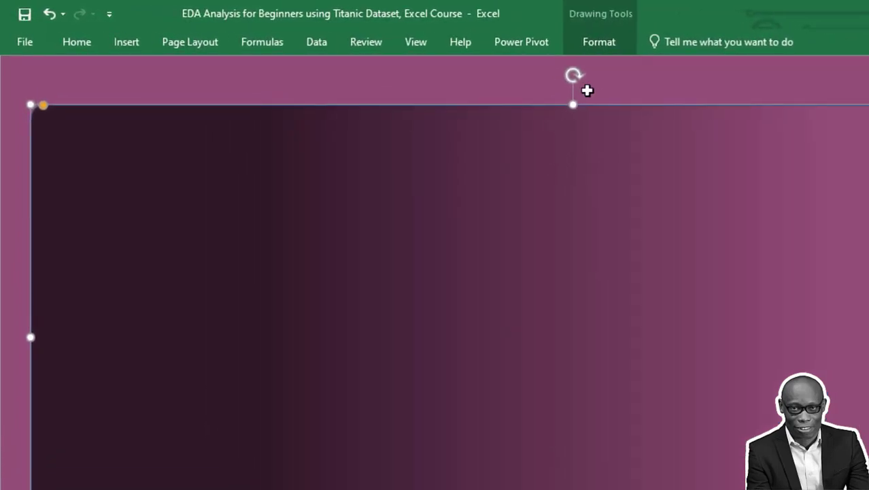
pyautogui.click(609, 43)
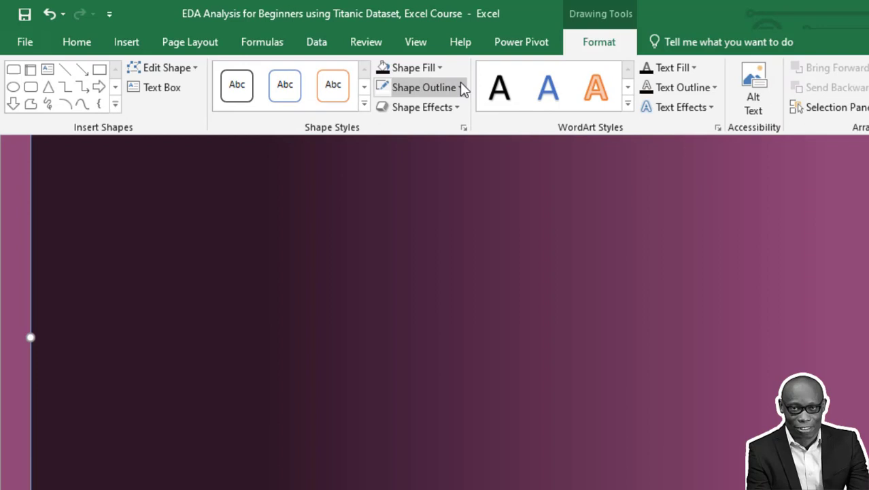
pyautogui.click(461, 92)
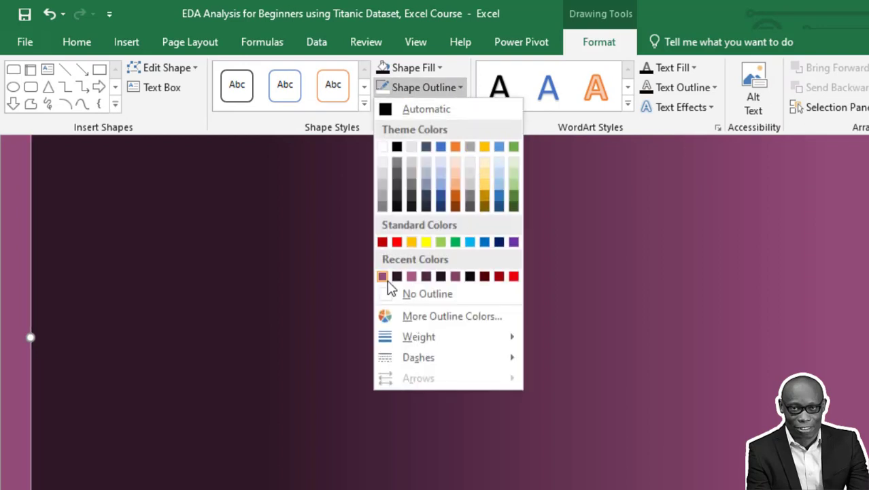
pyautogui.click(411, 277)
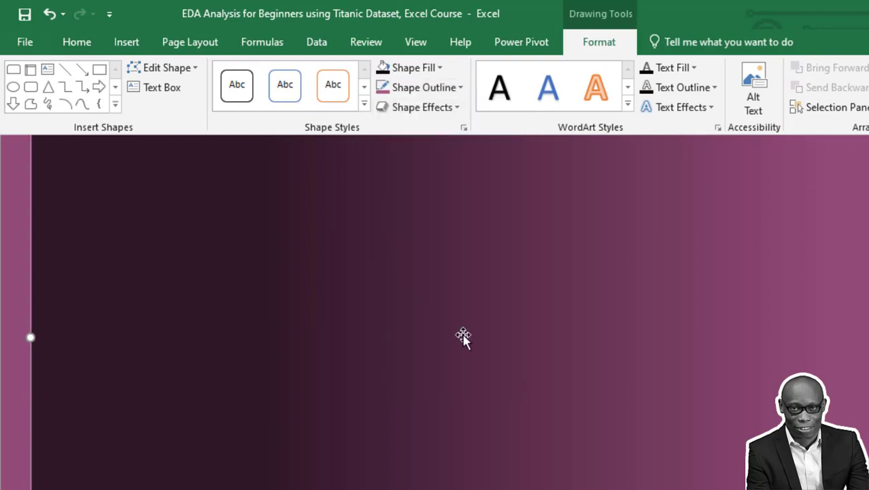
pyautogui.hotkey('ctrl', 'F1')
pyautogui.click(16, 285)
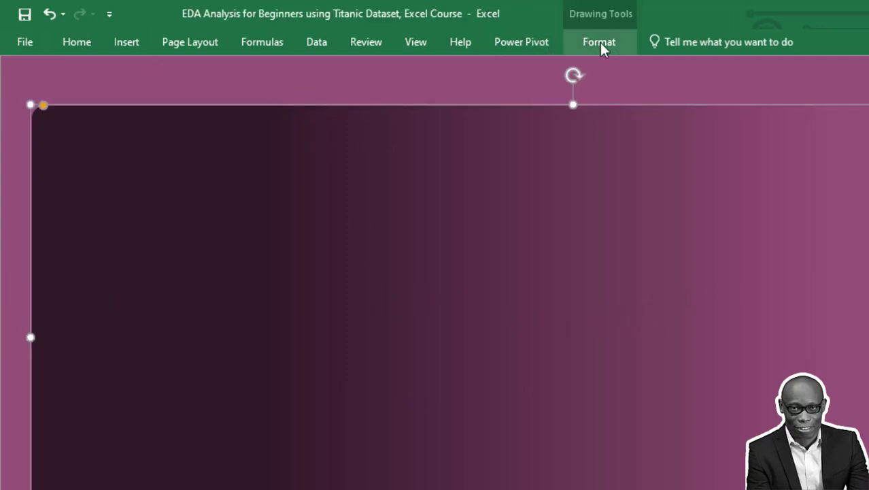
# - Add a glow effect to the panel and colour it a recent purple shade
pyautogui.click(600, 43)
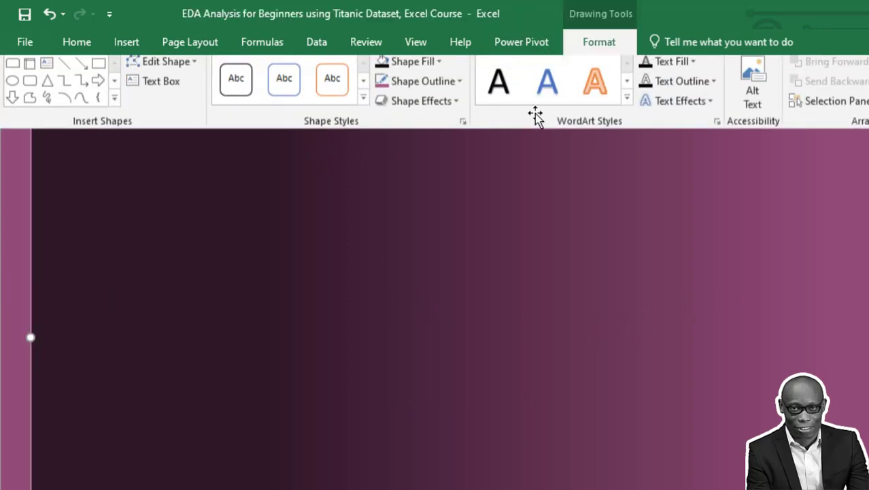
pyautogui.click(457, 109)
pyautogui.moveTo(456, 264)
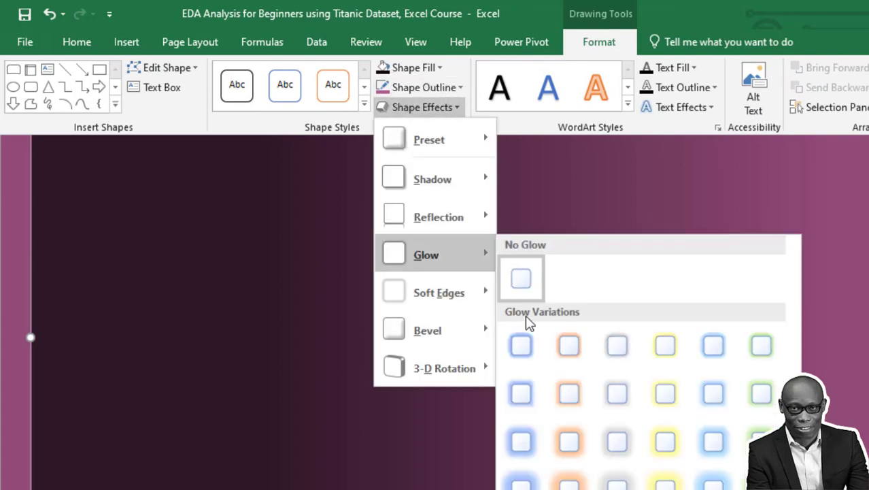
pyautogui.click(522, 392)
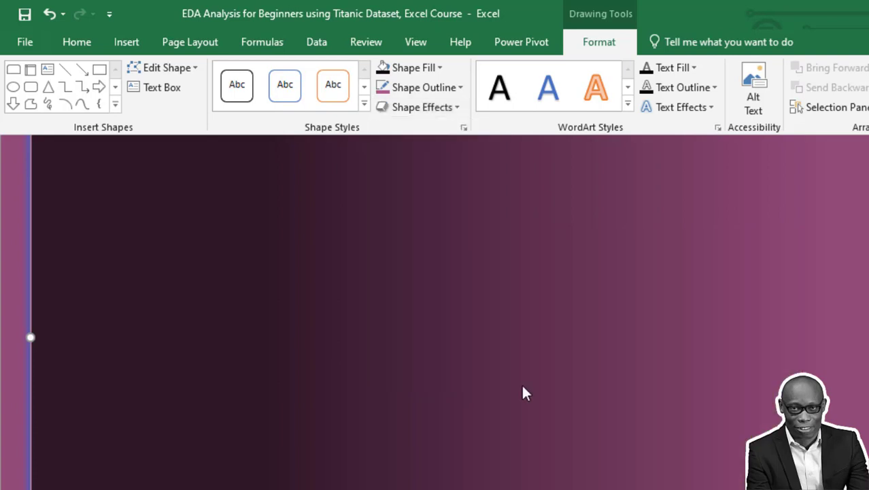
pyautogui.click(454, 107)
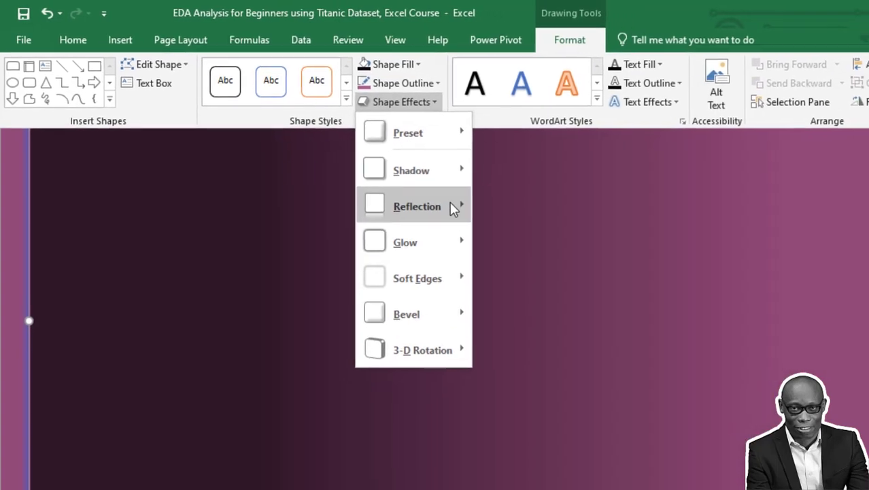
pyautogui.moveTo(474, 210)
pyautogui.moveTo(435, 232)
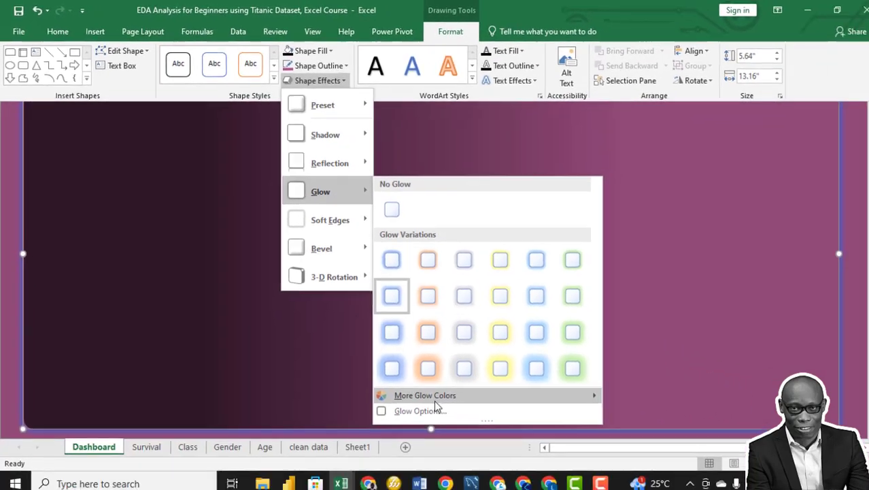
pyautogui.moveTo(540, 489)
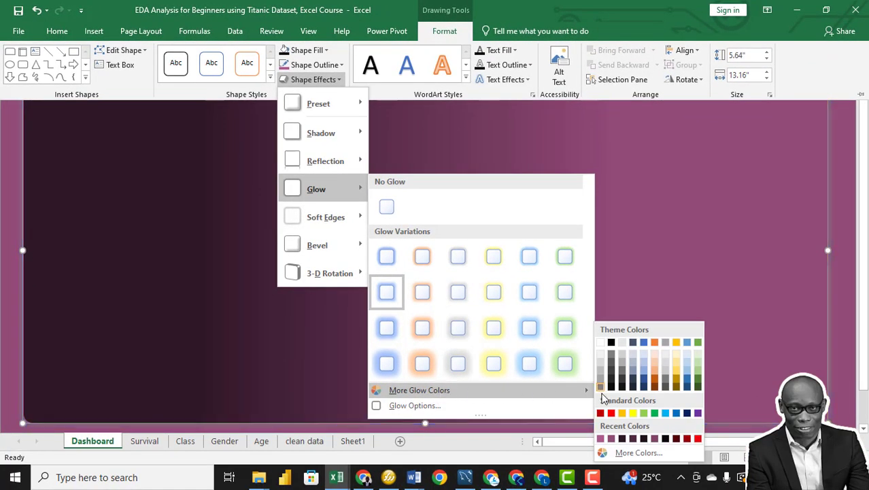
pyautogui.click(622, 440)
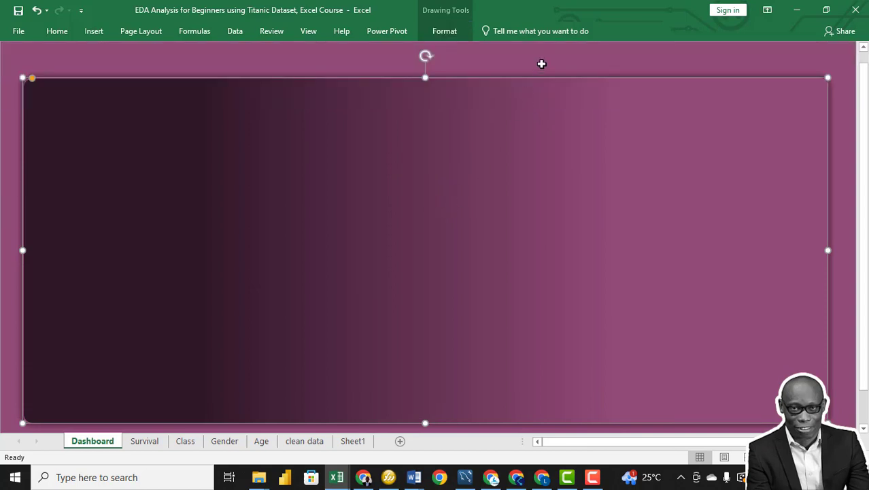
pyautogui.click(541, 63)
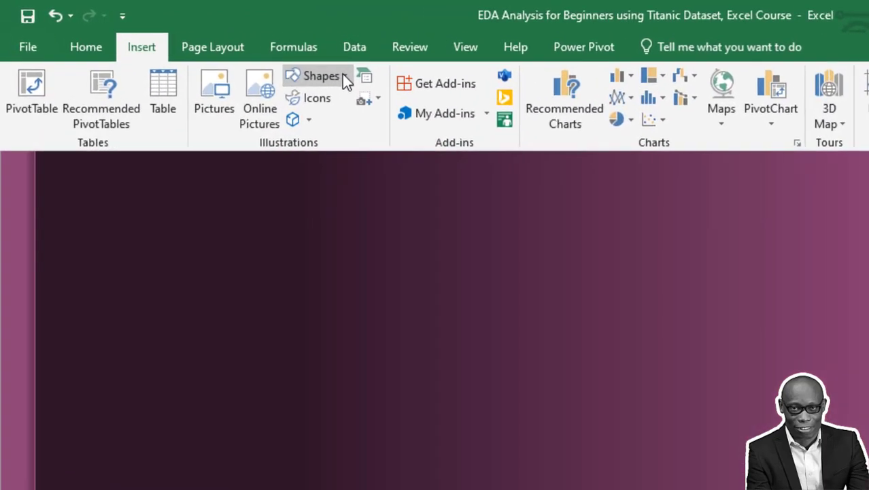
# - Draw a 2.73" by 3.63" rounded rectangle in the panel's upper left with nearly square corners
pyautogui.click(342, 75)
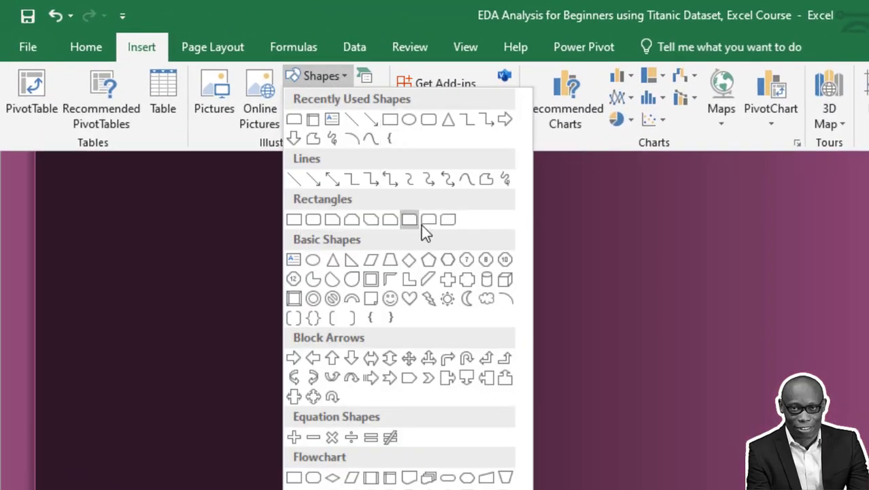
pyautogui.click(429, 121)
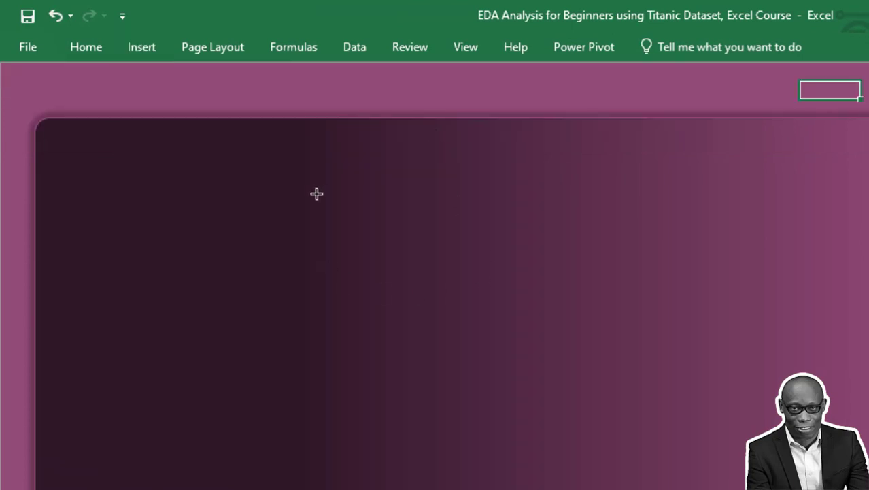
pyautogui.moveTo(212, 133); pyautogui.dragTo(519, 378)
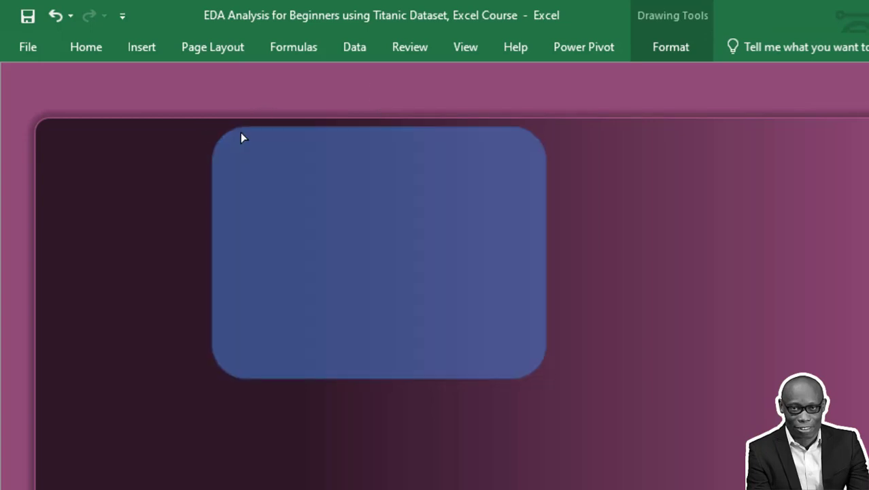
pyautogui.moveTo(240, 132); pyautogui.dragTo(228, 139)
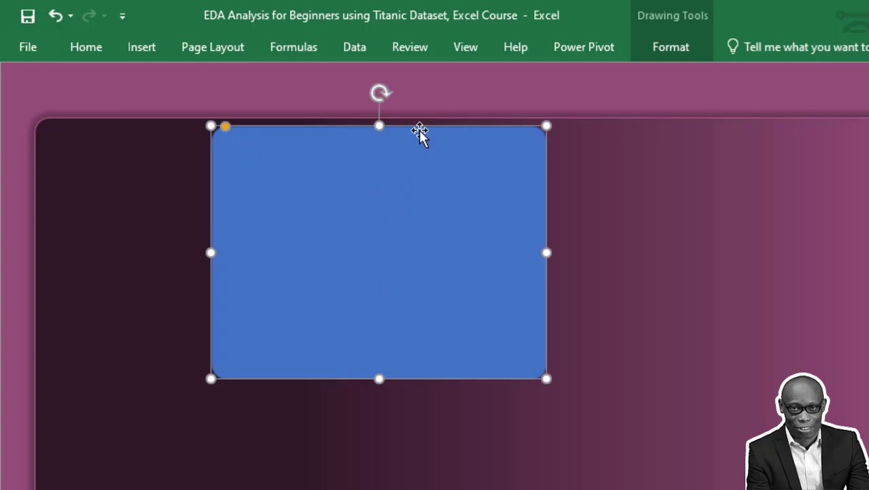
pyautogui.click(656, 46)
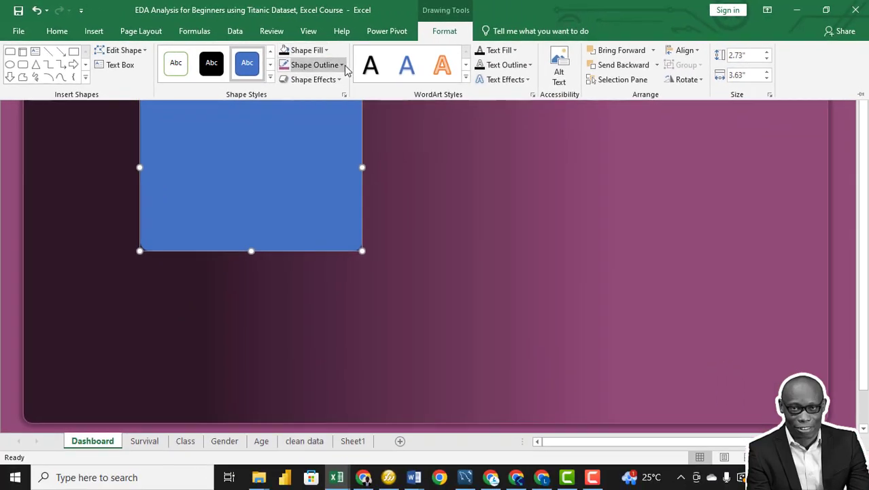
# - Give the small box a Linear Up gradient fill, dragging the darkest stop toward the start
pyautogui.click(326, 50)
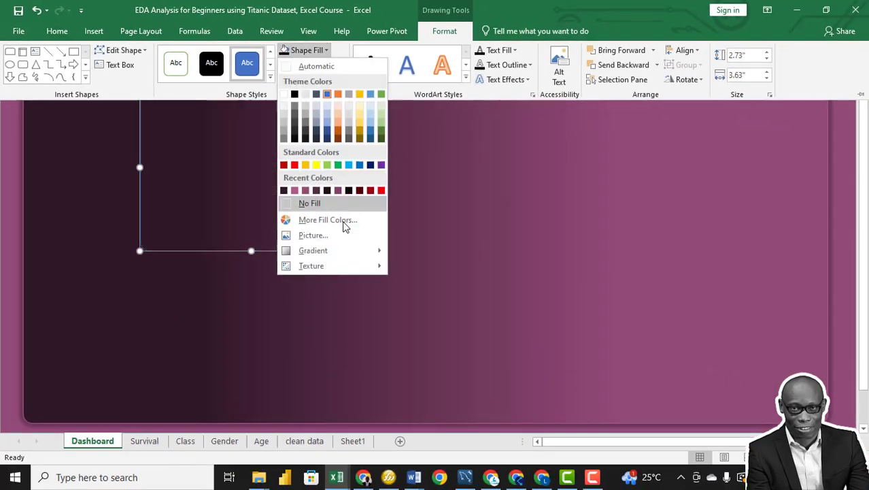
pyautogui.moveTo(345, 250)
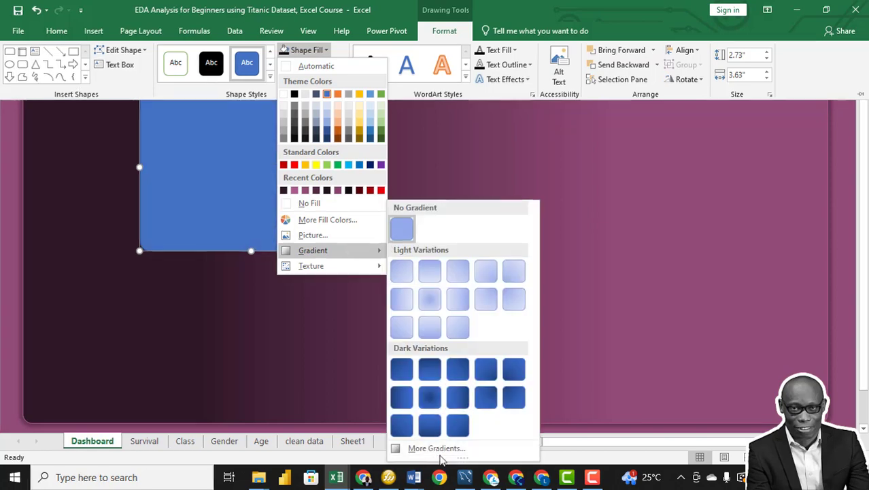
pyautogui.click(439, 448)
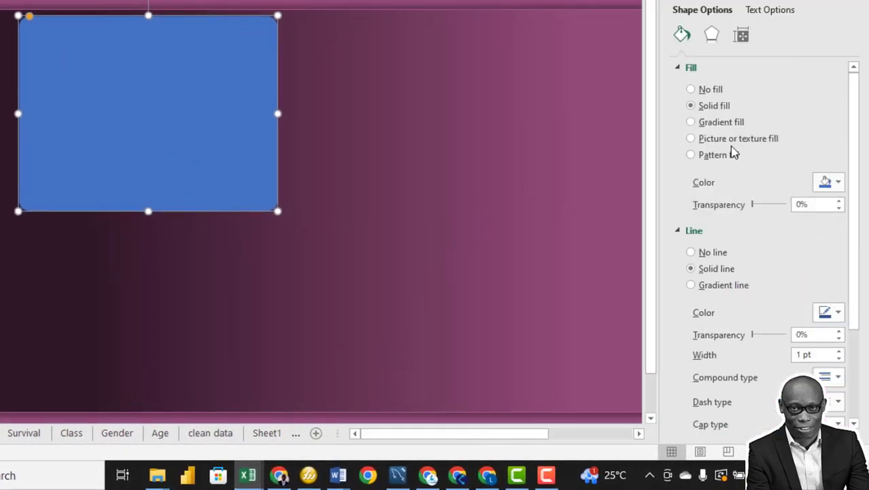
pyautogui.click(700, 123)
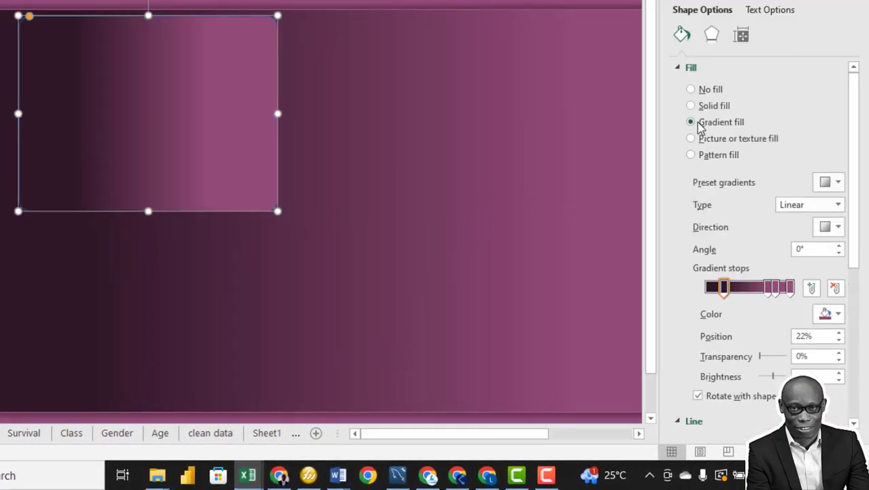
pyautogui.click(839, 229)
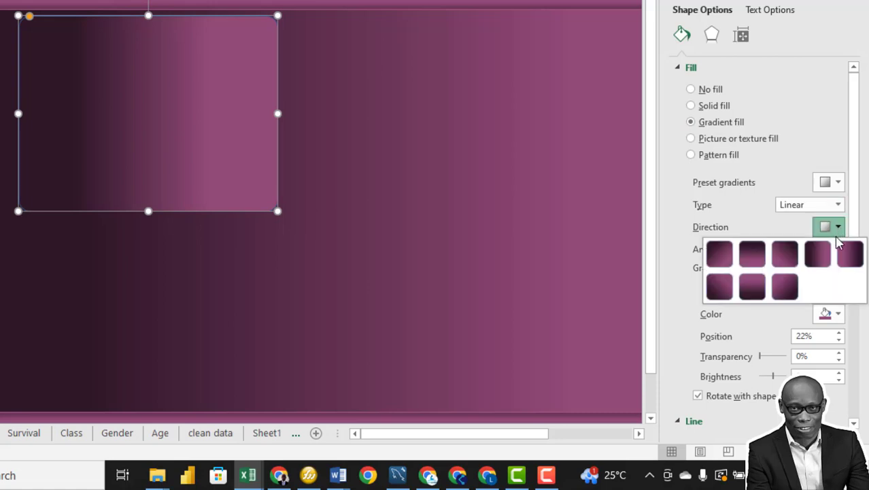
pyautogui.click(751, 289)
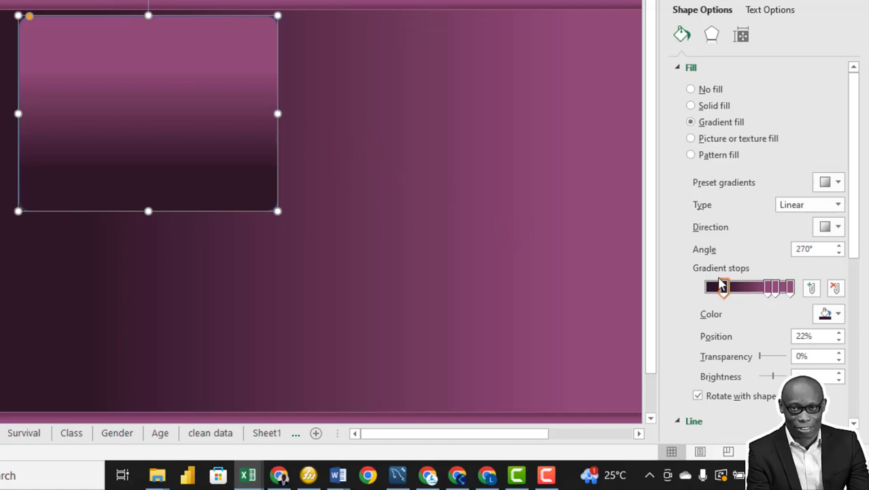
pyautogui.moveTo(725, 289); pyautogui.dragTo(707, 305)
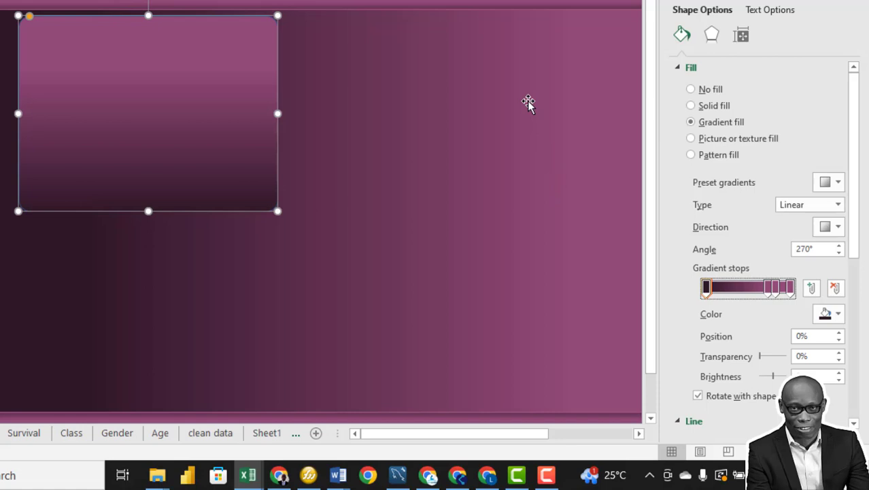
# - Set the small box's line to No line
pyautogui.scroll(-2, 712, 315)
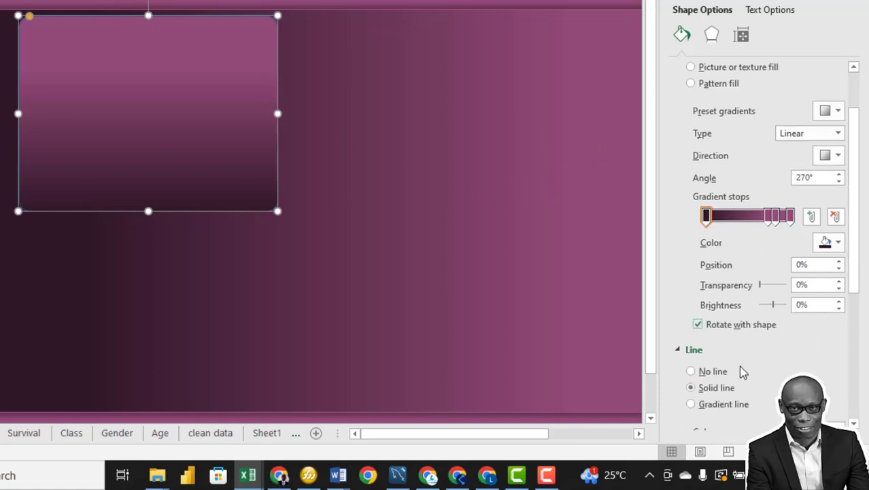
pyautogui.click(691, 371)
pyautogui.click(437, 166)
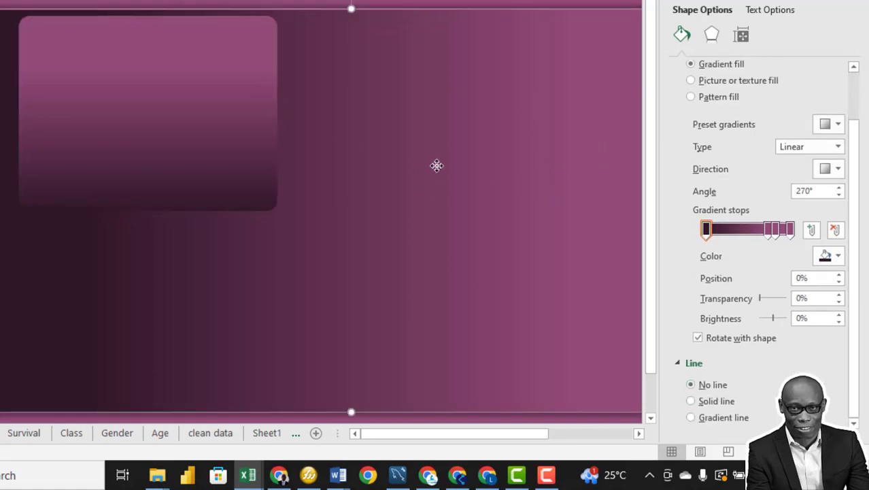
# - Give the small gradient box a solid pink outline from the recent colours
pyautogui.press('Tab')
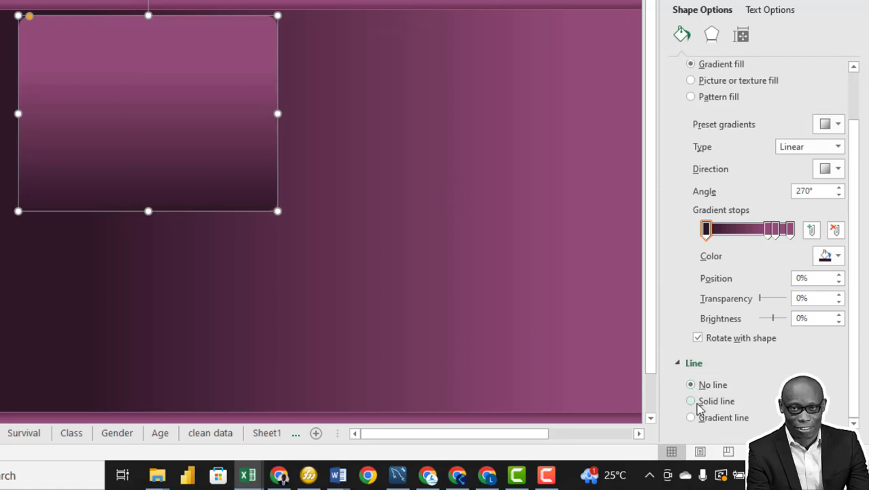
pyautogui.click(699, 401)
pyautogui.scroll(-2, 757, 375)
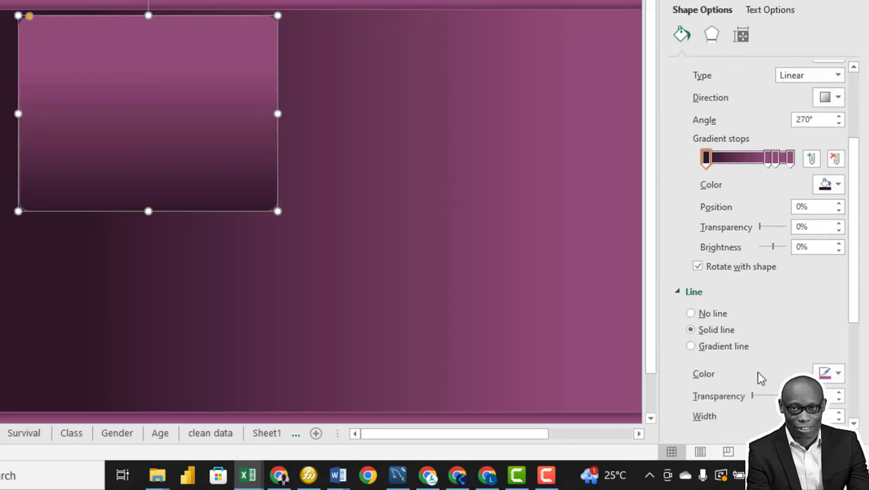
pyautogui.click(836, 375)
pyautogui.click(759, 342)
# - Close the Format Shape pane and reselect the small gradient box
pyautogui.click(517, 234)
pyautogui.scroll(1, 531, 188)
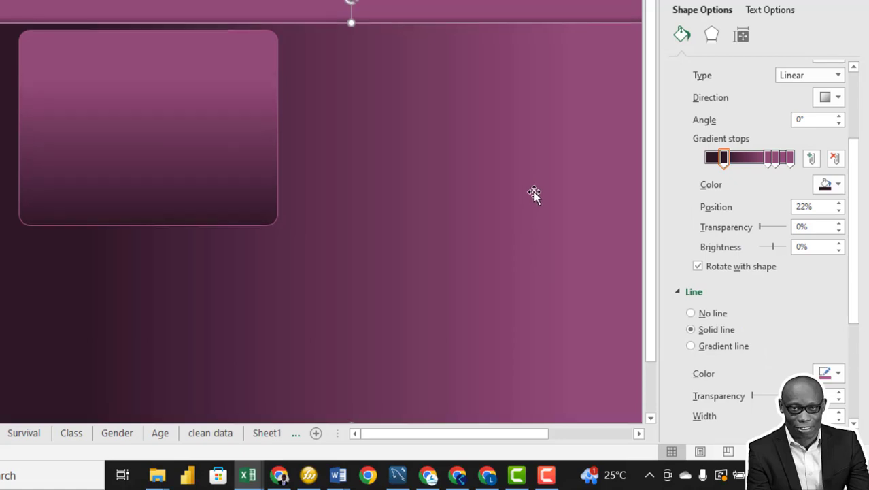
pyautogui.click(854, 0)
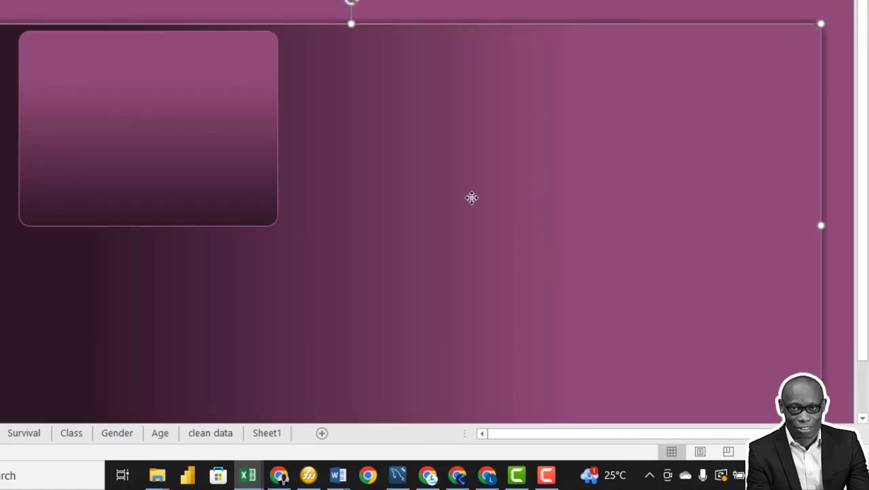
pyautogui.click(162, 159)
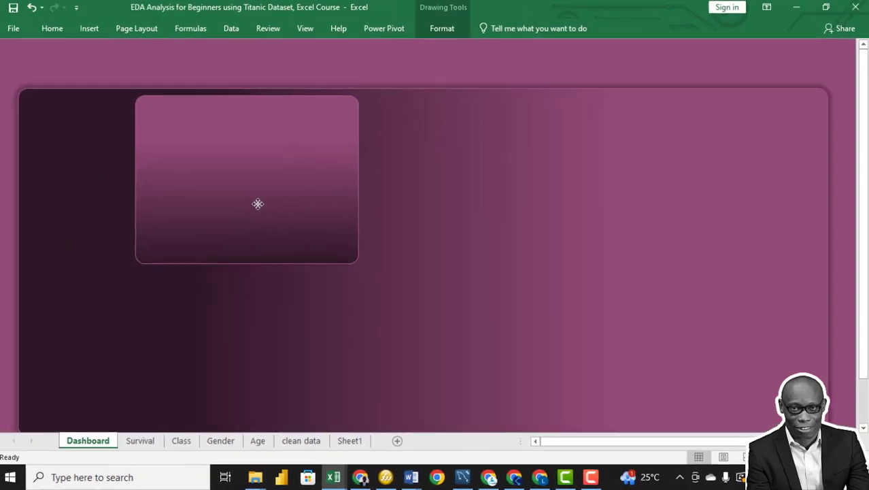
pyautogui.click(258, 203)
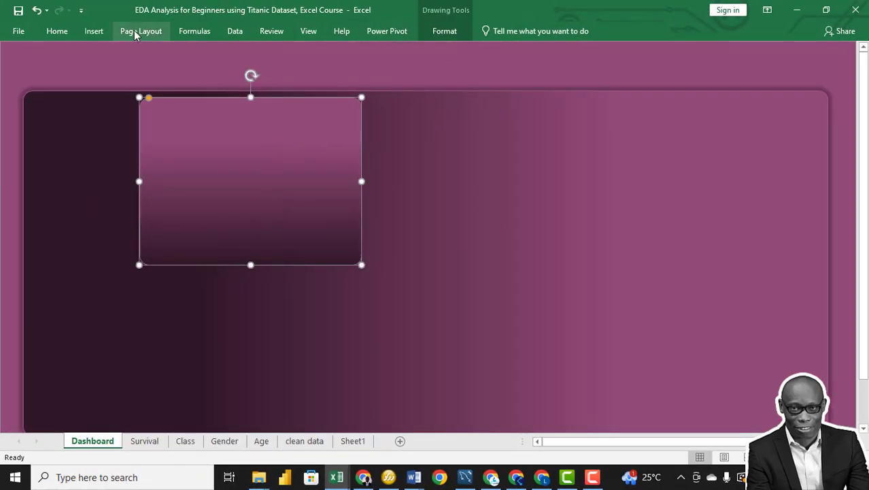
# - Draw a rounded-top-corner rectangle as a header bar across the box's top
pyautogui.click(90, 31)
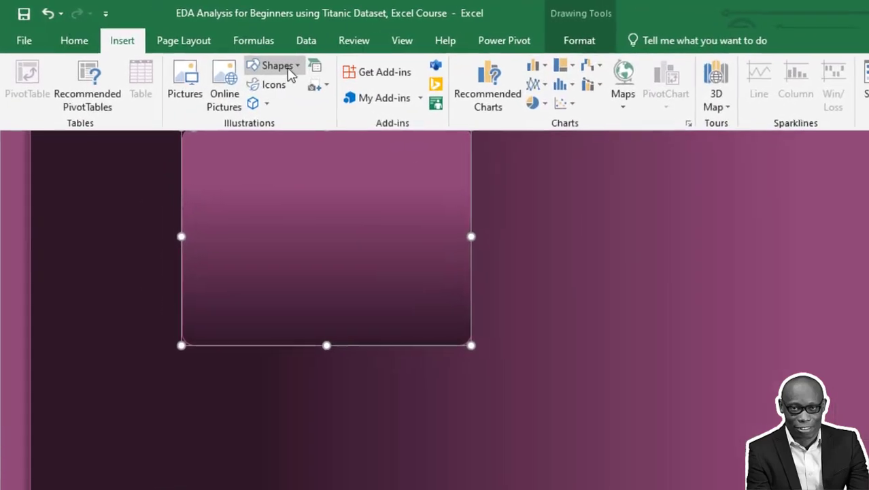
pyautogui.click(293, 66)
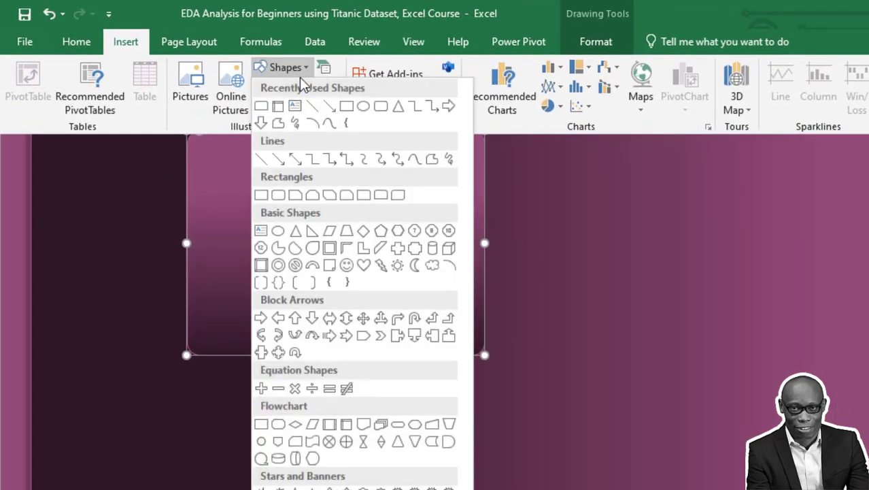
pyautogui.click(382, 196)
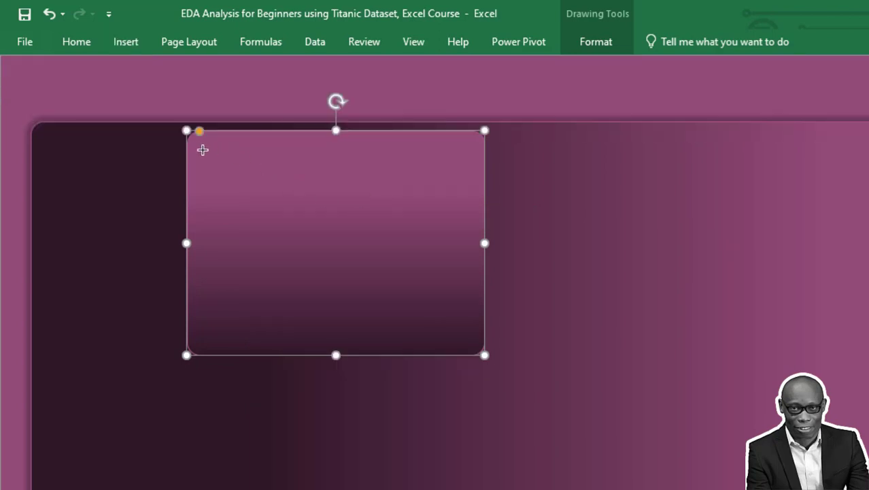
pyautogui.moveTo(186, 143); pyautogui.dragTo(485, 189)
# - Drag the blue header bar up flush with the pink chart box's top edge
pyautogui.scroll(5, 646, 283)
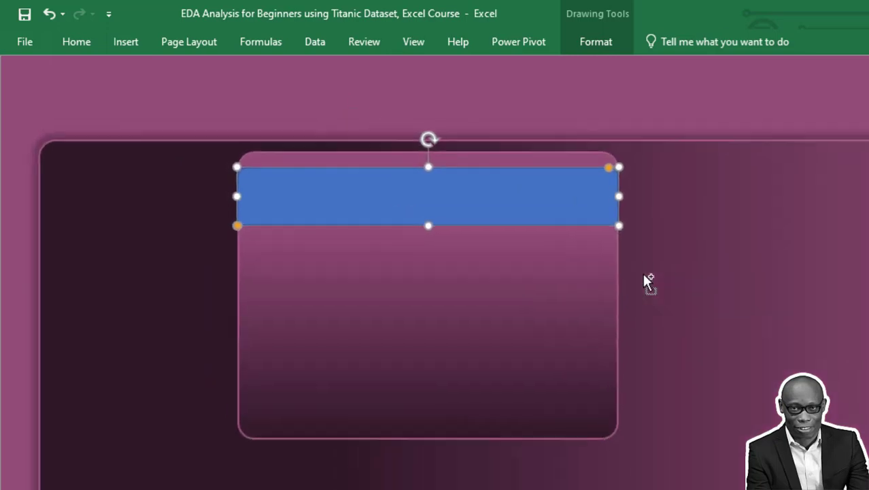
pyautogui.click(605, 376)
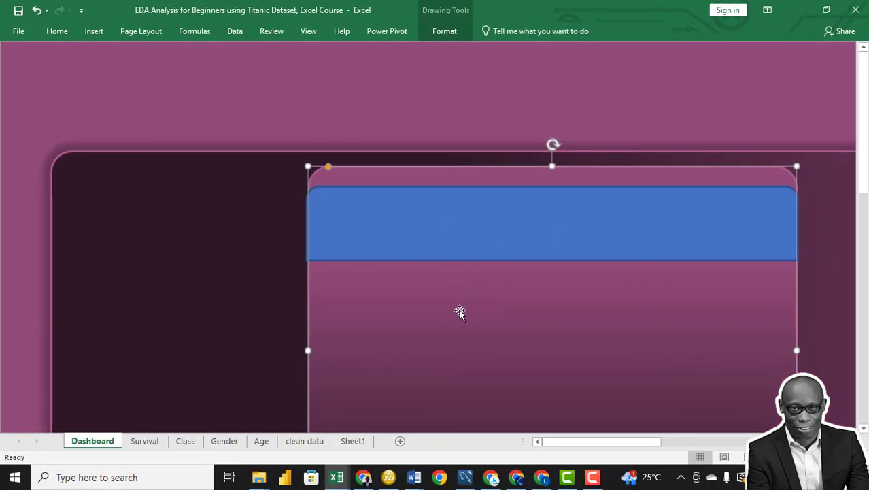
pyautogui.click(308, 224)
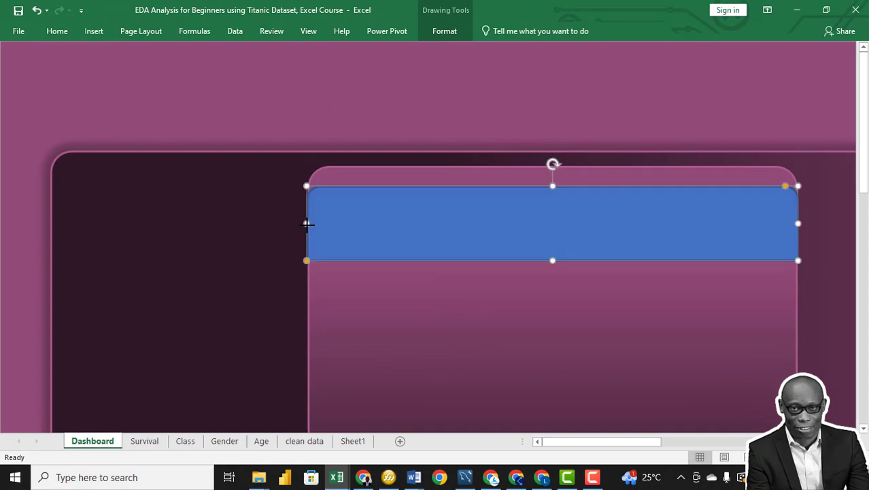
pyautogui.moveTo(502, 221); pyautogui.dragTo(473, 196)
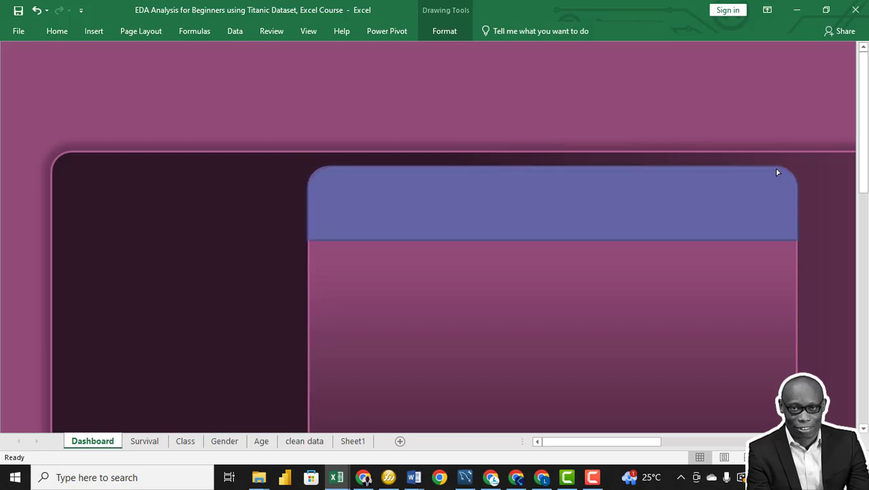
# - Fill the header bar with the recent pink colour
pyautogui.click(777, 172)
pyautogui.click(261, 274)
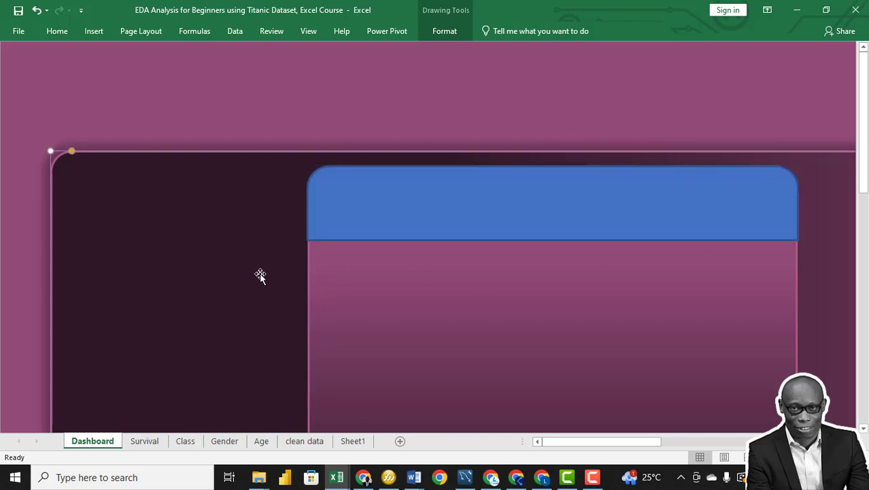
pyautogui.click(492, 219)
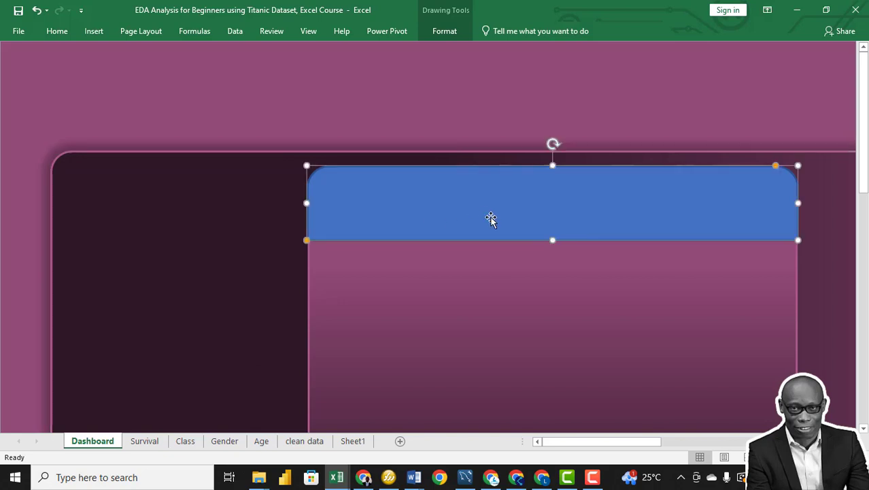
pyautogui.click(445, 31)
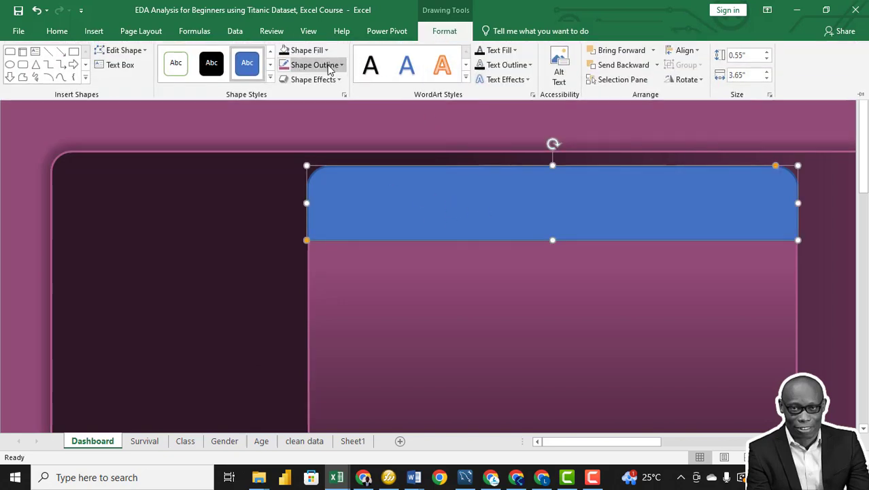
pyautogui.click(327, 50)
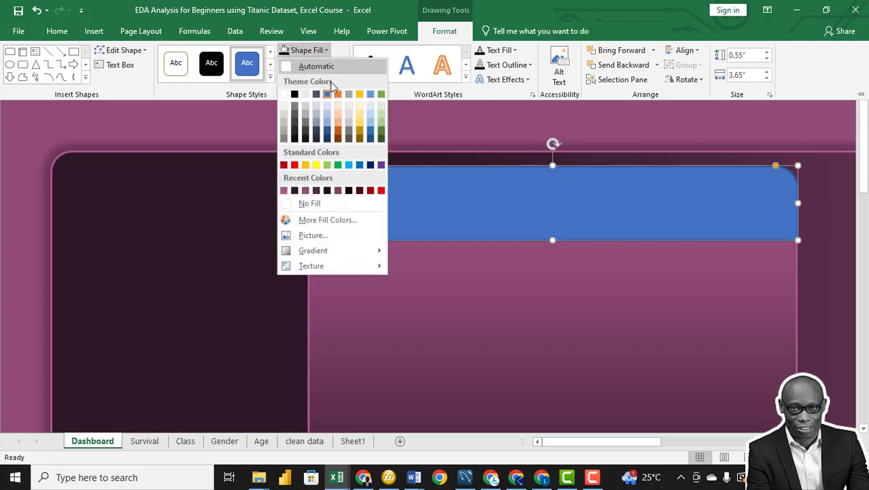
pyautogui.click(284, 191)
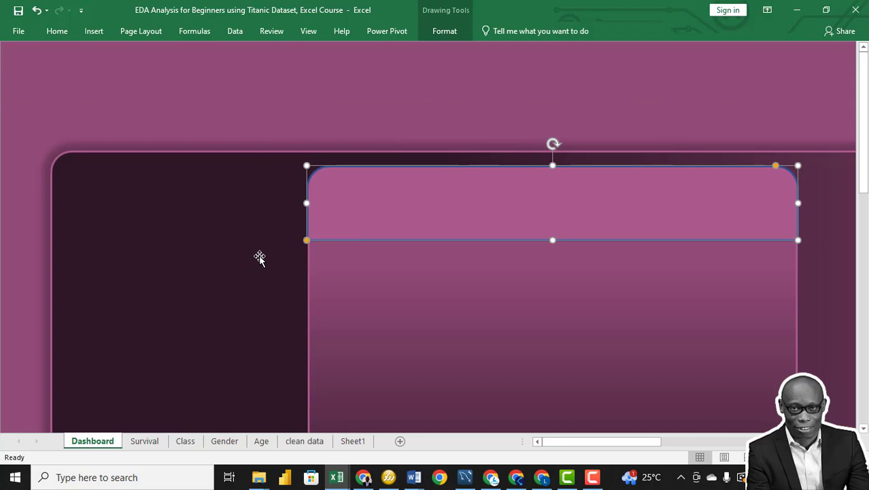
pyautogui.click(259, 257)
pyautogui.click(446, 221)
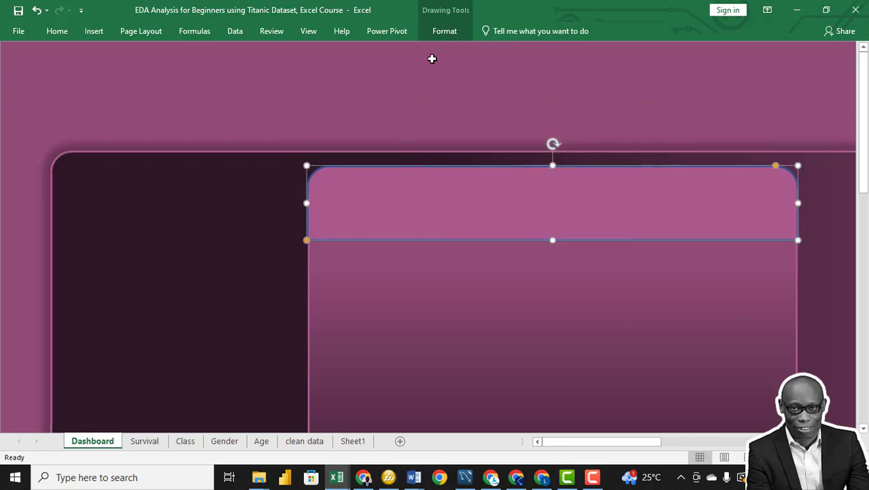
# - Set the header bar's Shape Outline to No Outline
pyautogui.click(457, 37)
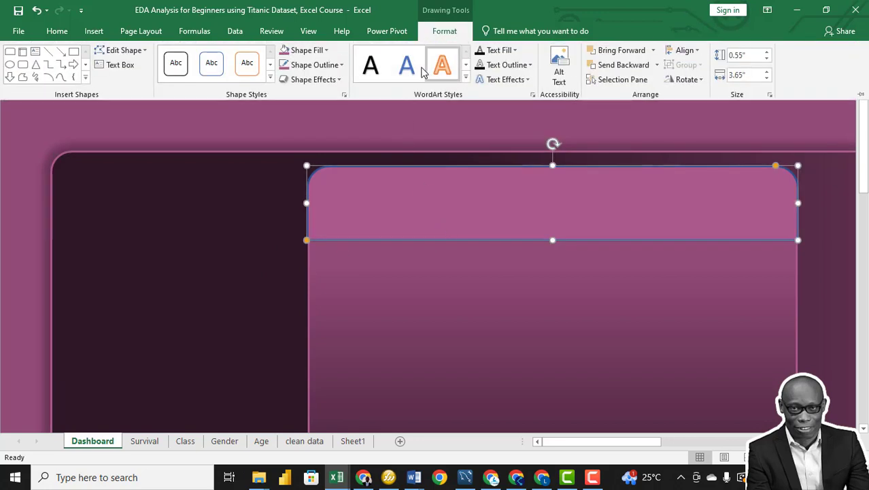
pyautogui.click(338, 64)
pyautogui.click(300, 217)
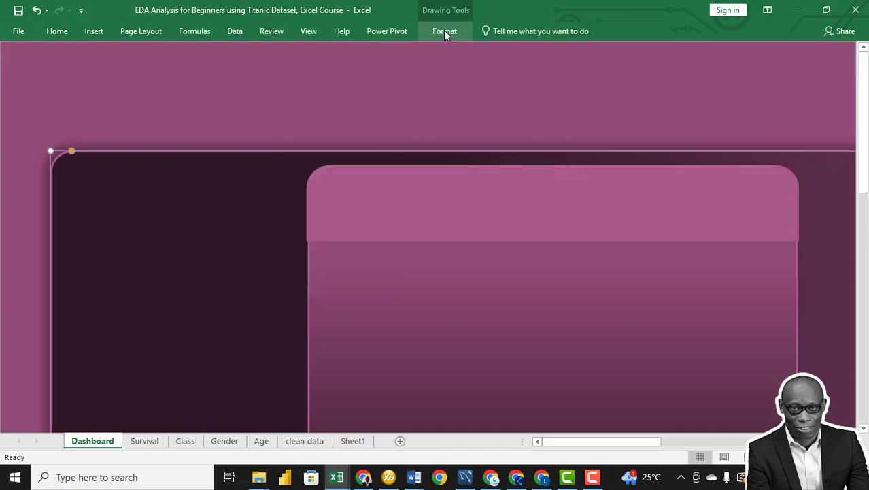
pyautogui.click(443, 31)
pyautogui.click(411, 206)
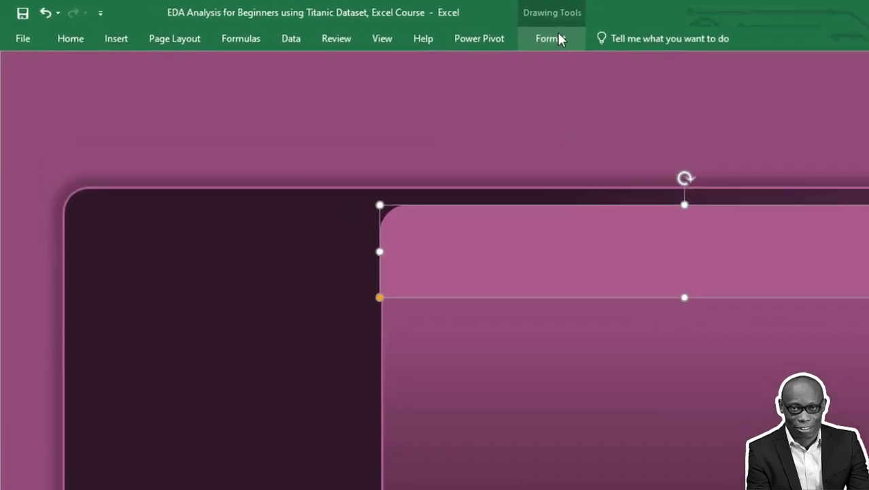
pyautogui.click(444, 30)
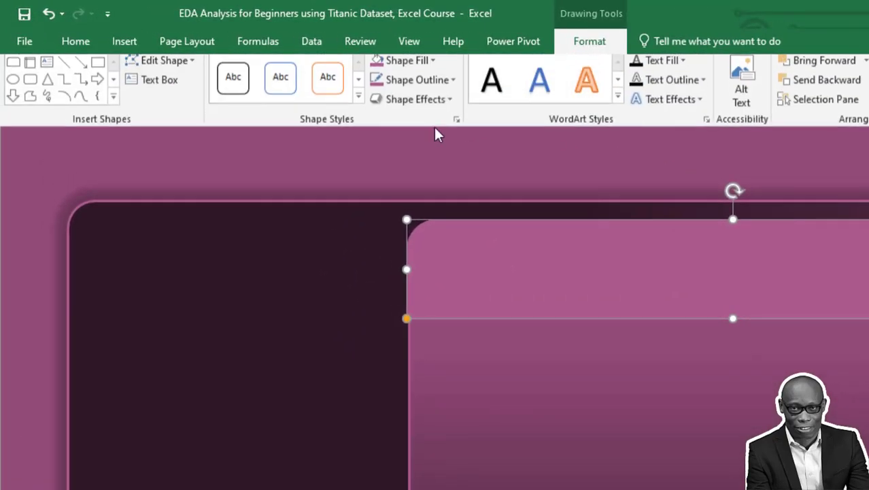
pyautogui.click(451, 83)
pyautogui.click(419, 290)
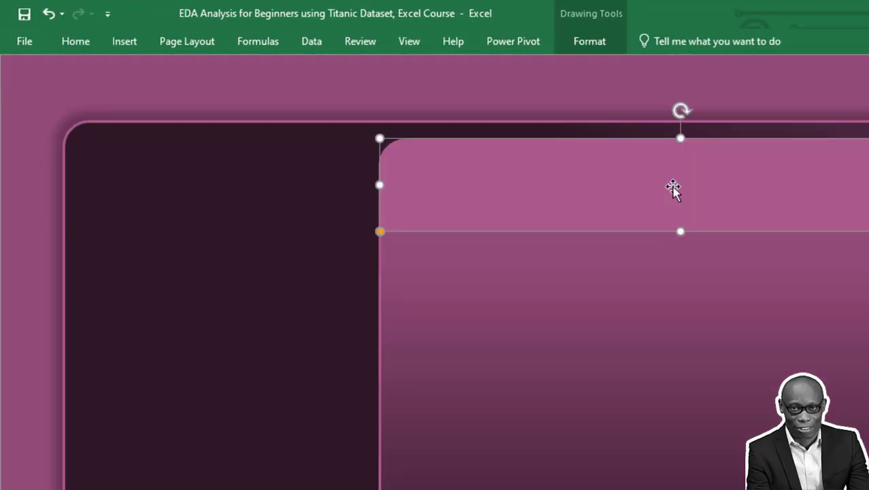
# - Add an Offset: Bottom shadow to the header bar
pyautogui.click(603, 45)
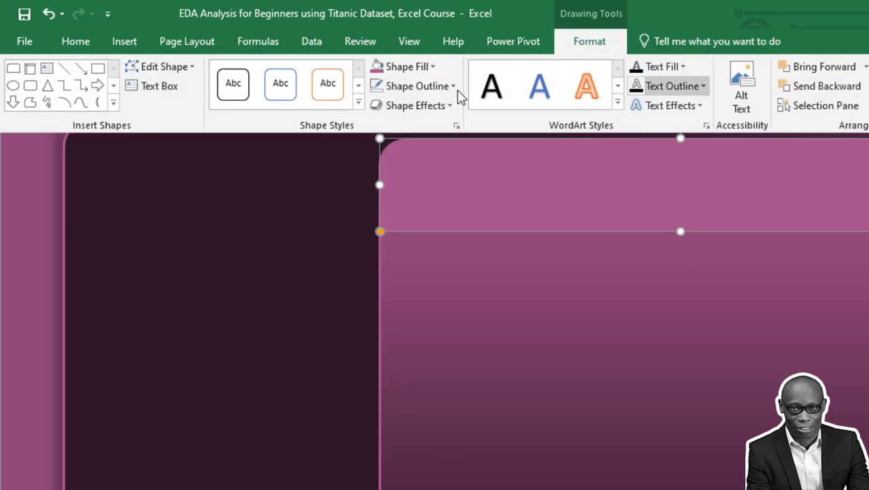
pyautogui.click(449, 108)
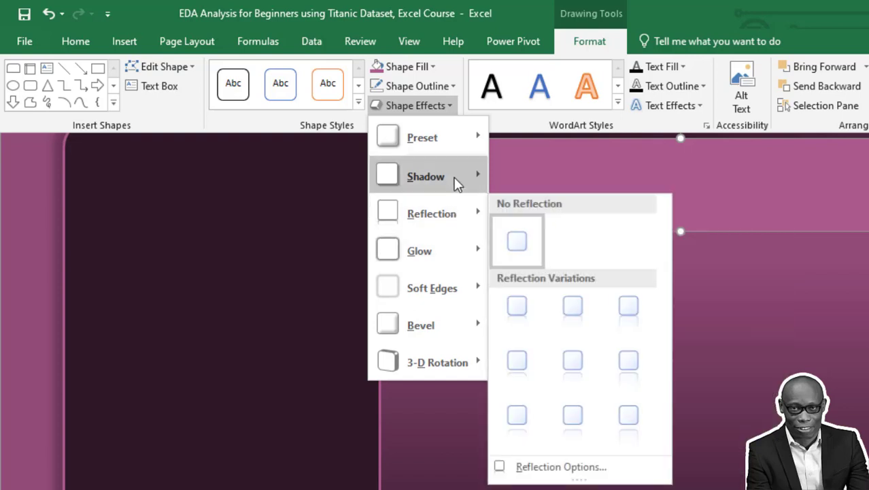
pyautogui.moveTo(456, 178)
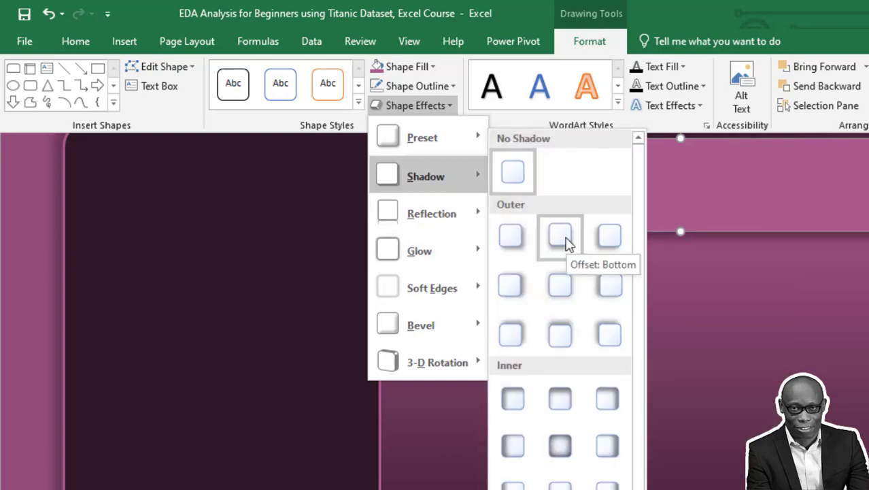
pyautogui.click(568, 244)
pyautogui.click(336, 268)
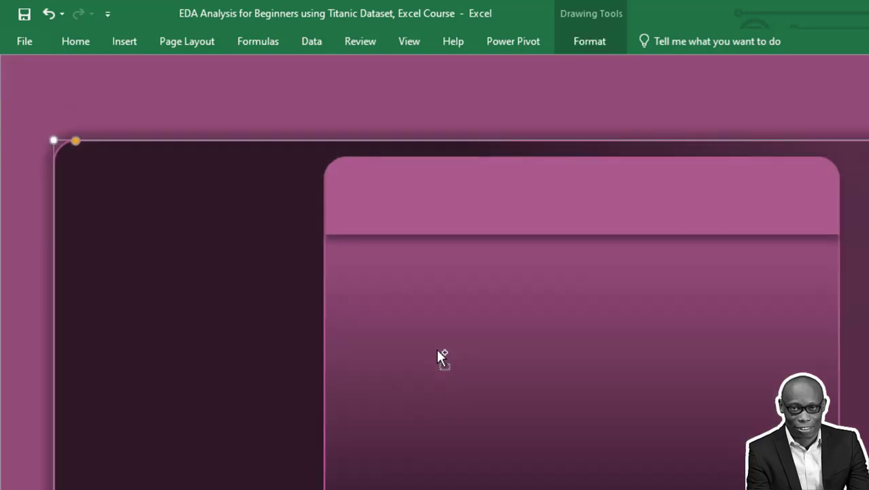
pyautogui.scroll(-4, 437, 348)
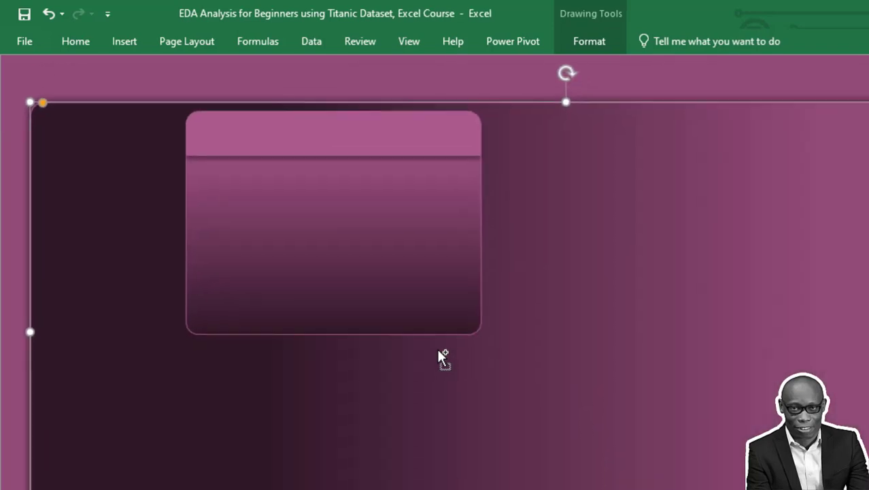
# - Group the pink header bar with its chart box and drag copies to the right
pyautogui.click(413, 145)
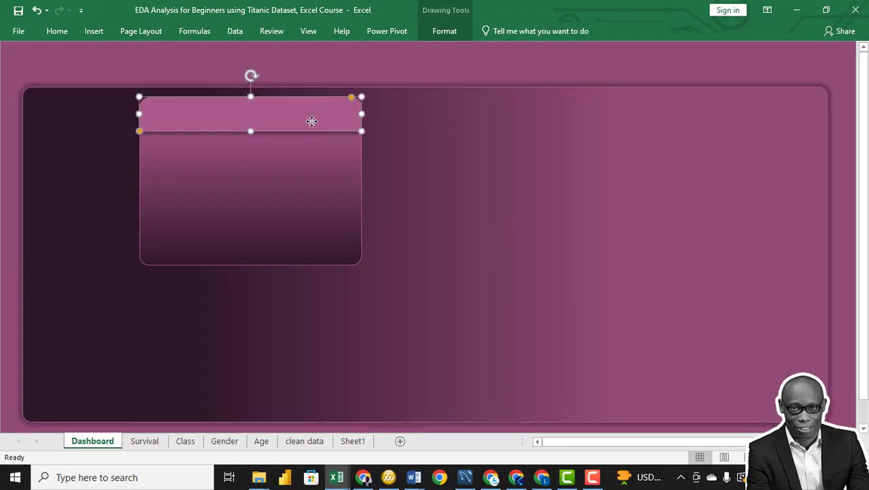
pyautogui.keyDown('shift'); pyautogui.click(312, 181); pyautogui.keyUp('shift')
pyautogui.rightClick(312, 181)
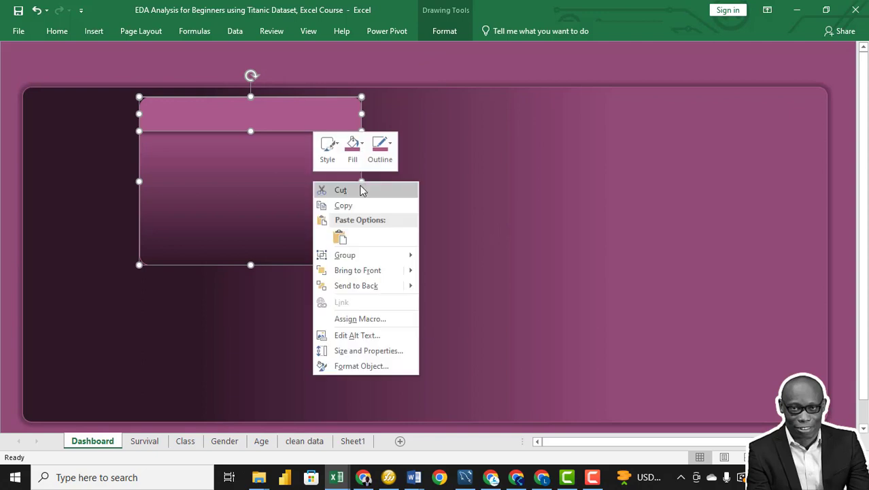
pyautogui.moveTo(360, 255)
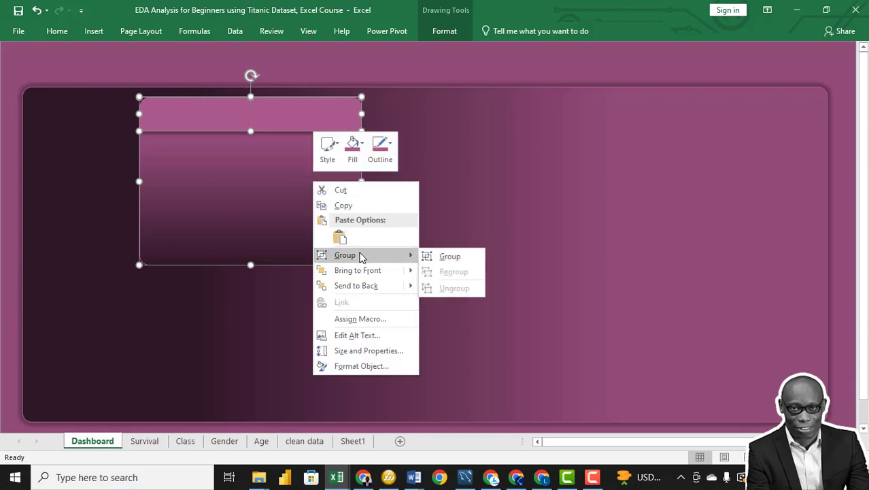
pyautogui.click(466, 257)
pyautogui.moveTo(275, 231); pyautogui.dragTo(719, 215)
# - Select all three cards, distribute them horizontally and align their tops
pyautogui.hotkey('ctrl', 'a')
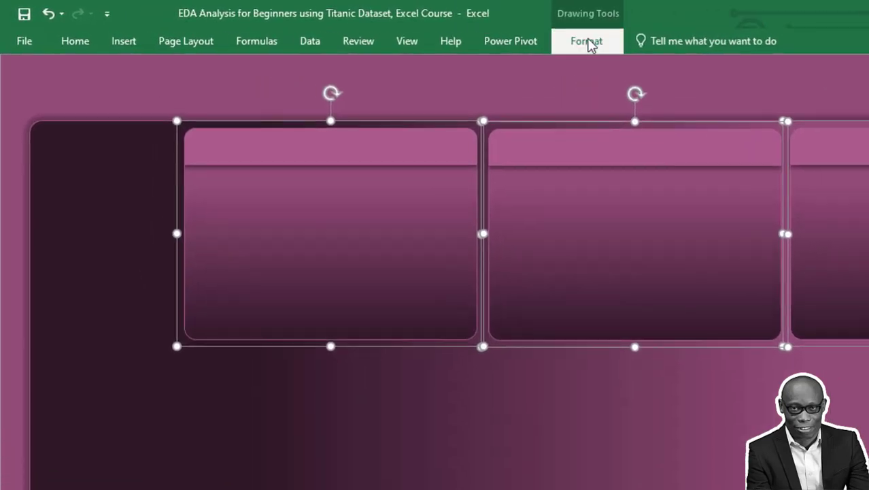
pyautogui.click(445, 31)
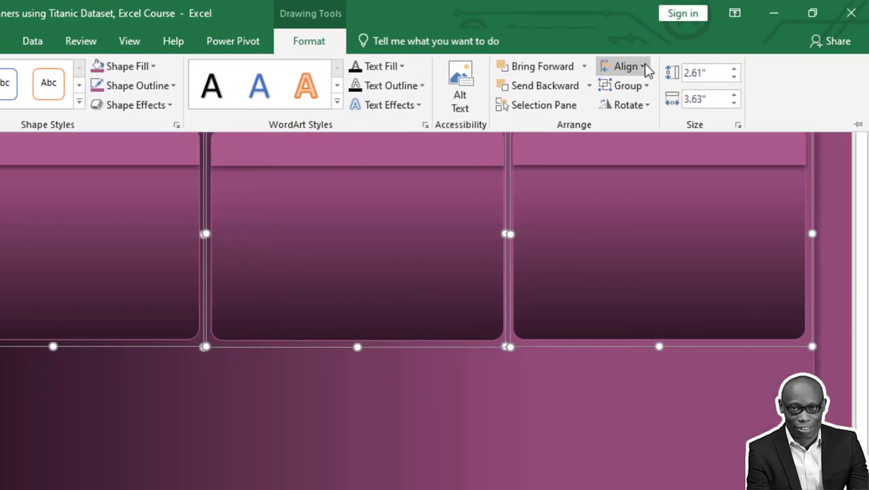
pyautogui.click(644, 67)
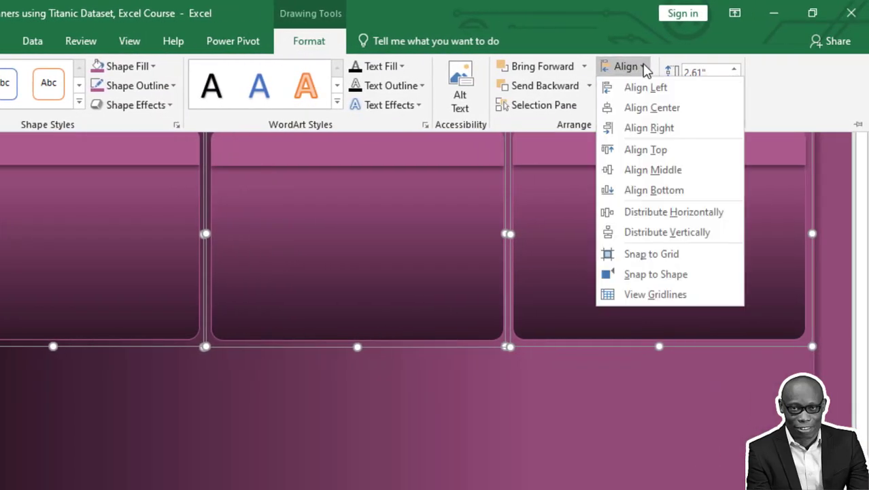
pyautogui.click(668, 212)
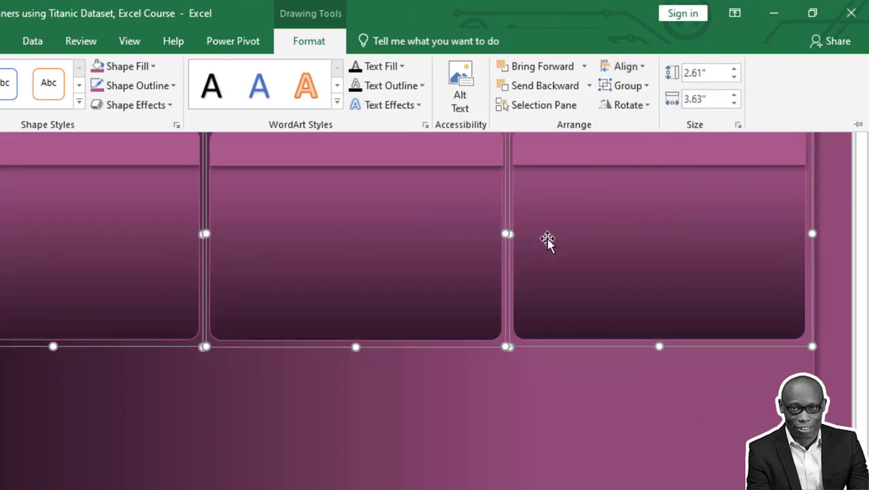
pyautogui.click(642, 67)
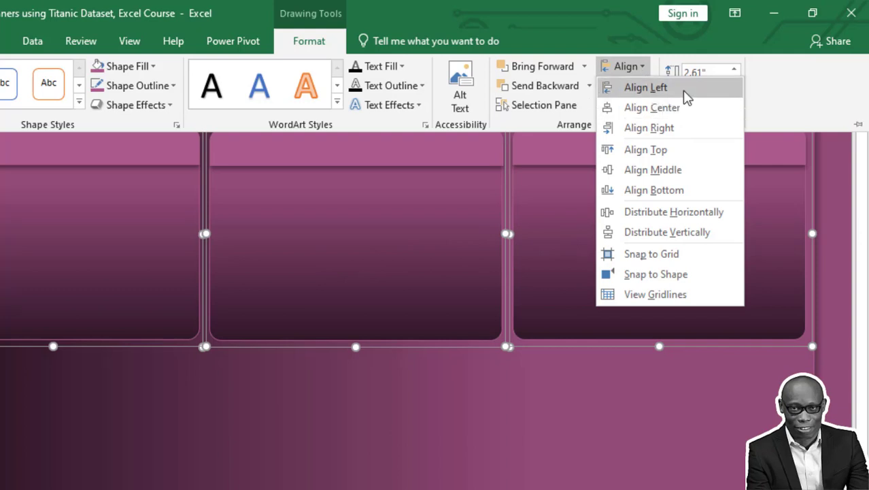
pyautogui.click(690, 150)
pyautogui.hotkey('ctrl', 'F1')
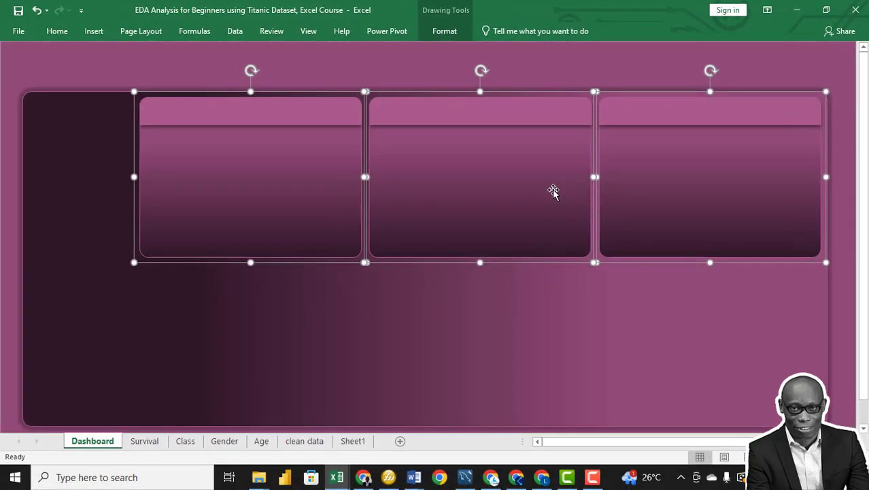
# - Duplicate the three cards with Ctrl+D into a second row below, then save the workbook
pyautogui.hotkey('ctrl', 'd')
pyautogui.moveTo(539, 179); pyautogui.dragTo(530, 334)
pyautogui.press('Escape')
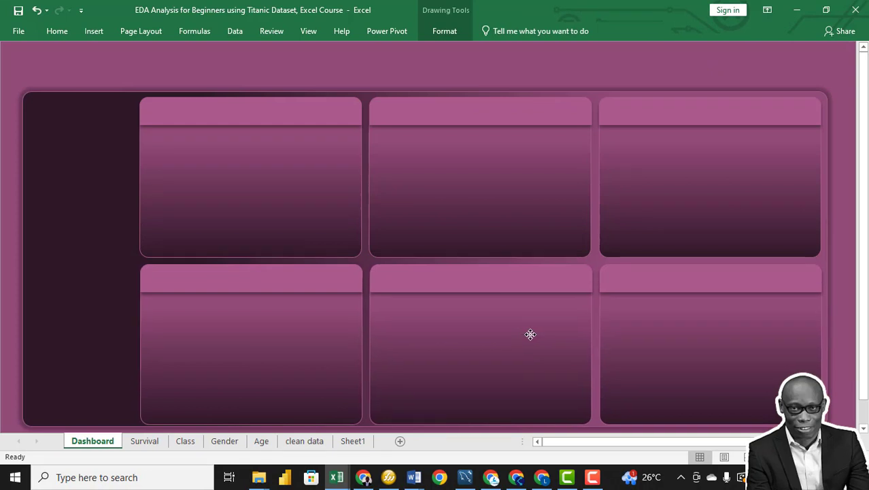
pyautogui.click(115, 75)
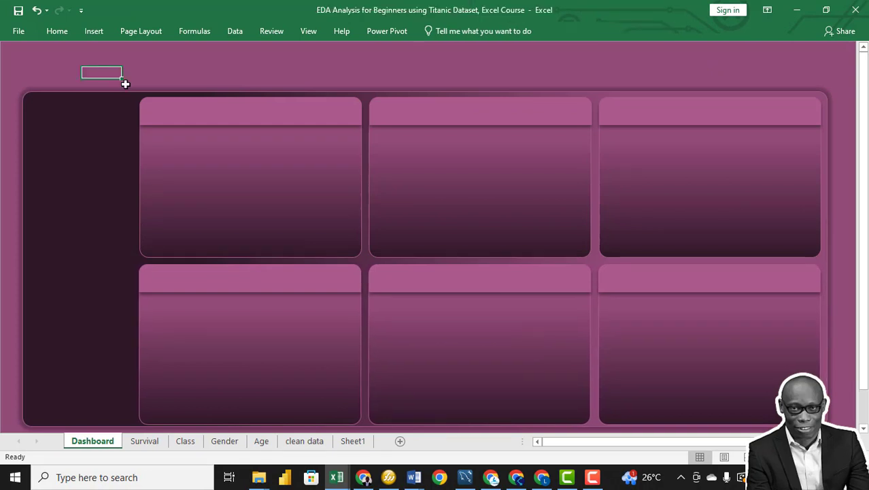
pyautogui.hotkey('ctrl', 's')
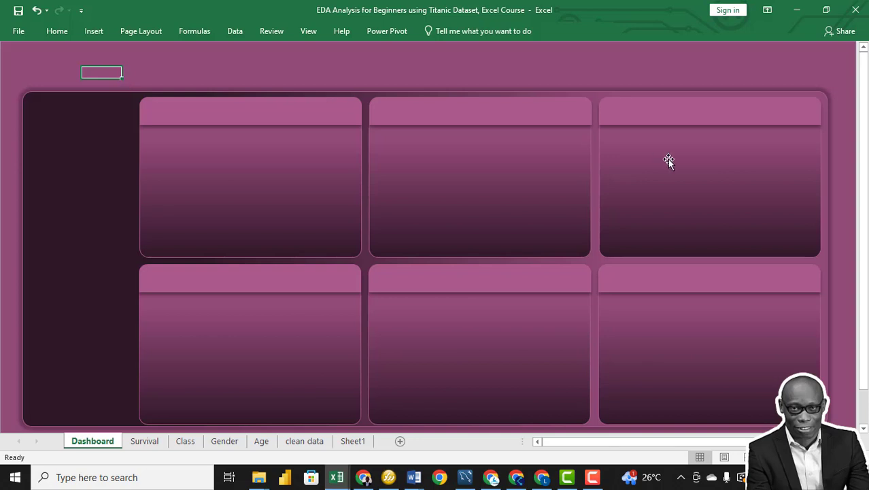